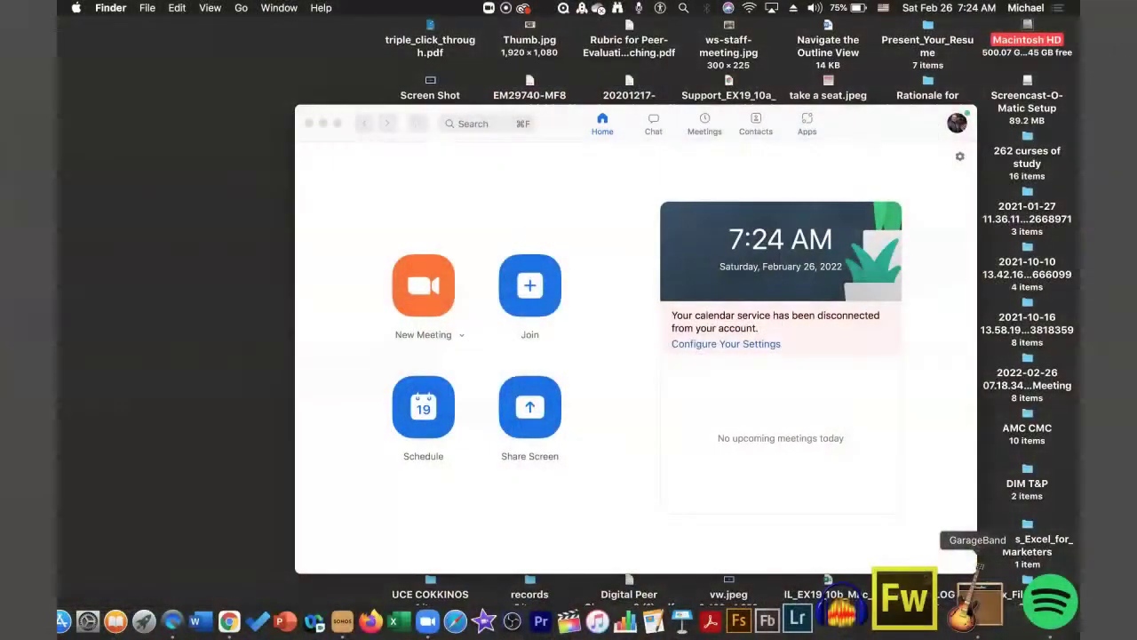
Play the MASS COM 1 project with the volume lowered, stopping at 00:16.197
{"action": "left_click", "coordinate": [977, 605]}
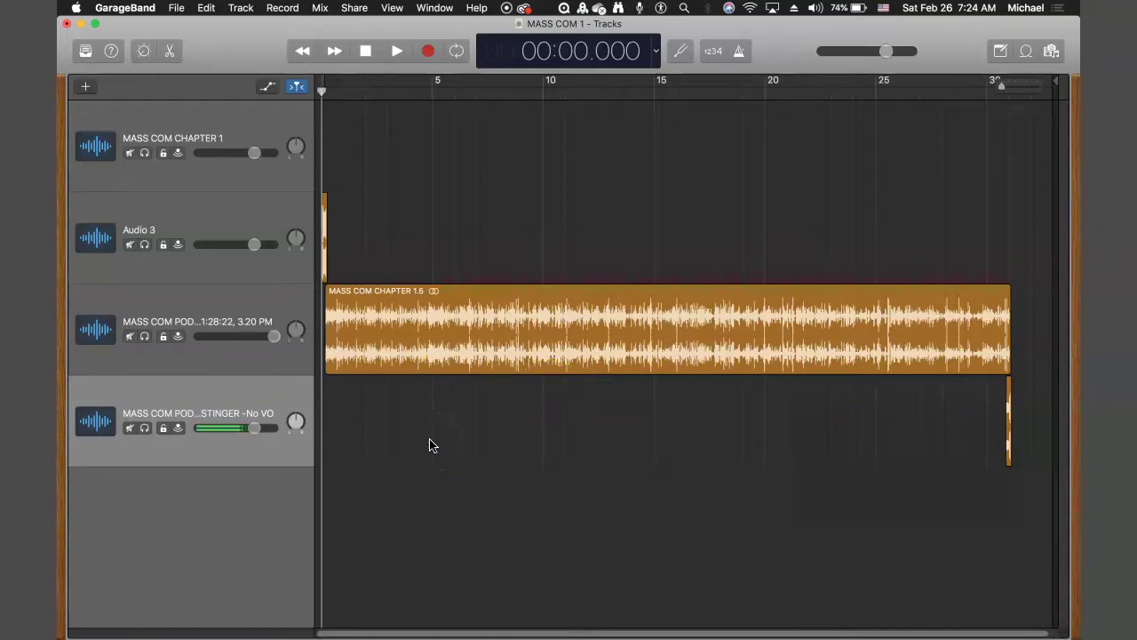
{"action": "key", "text": "space"}
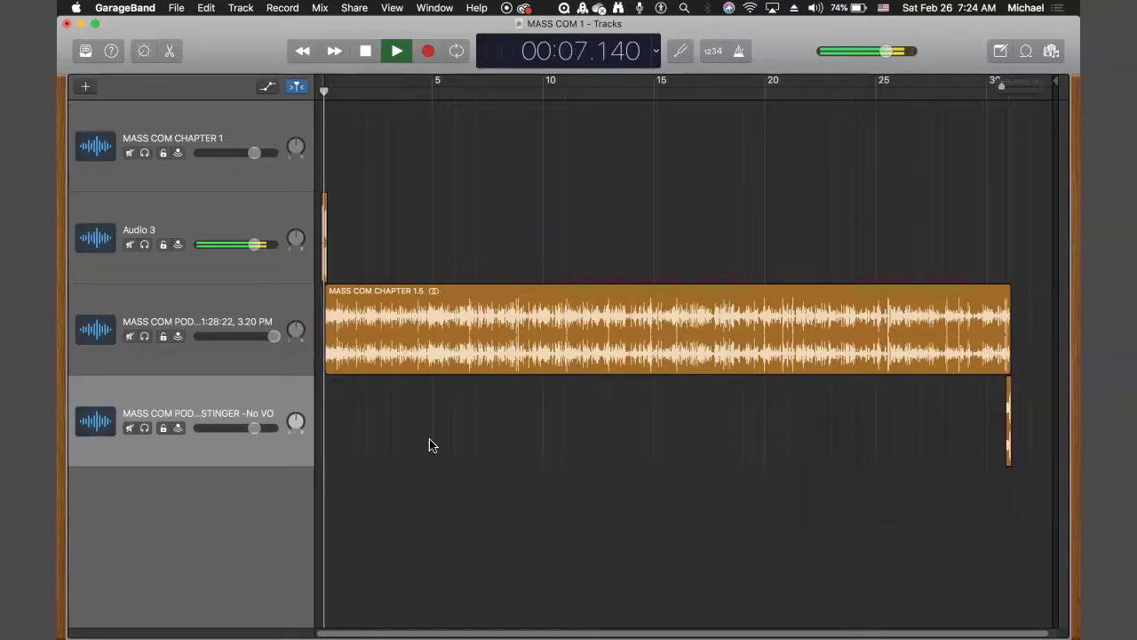
{"action": "key", "text": "XF86AudioLowerVolume"}
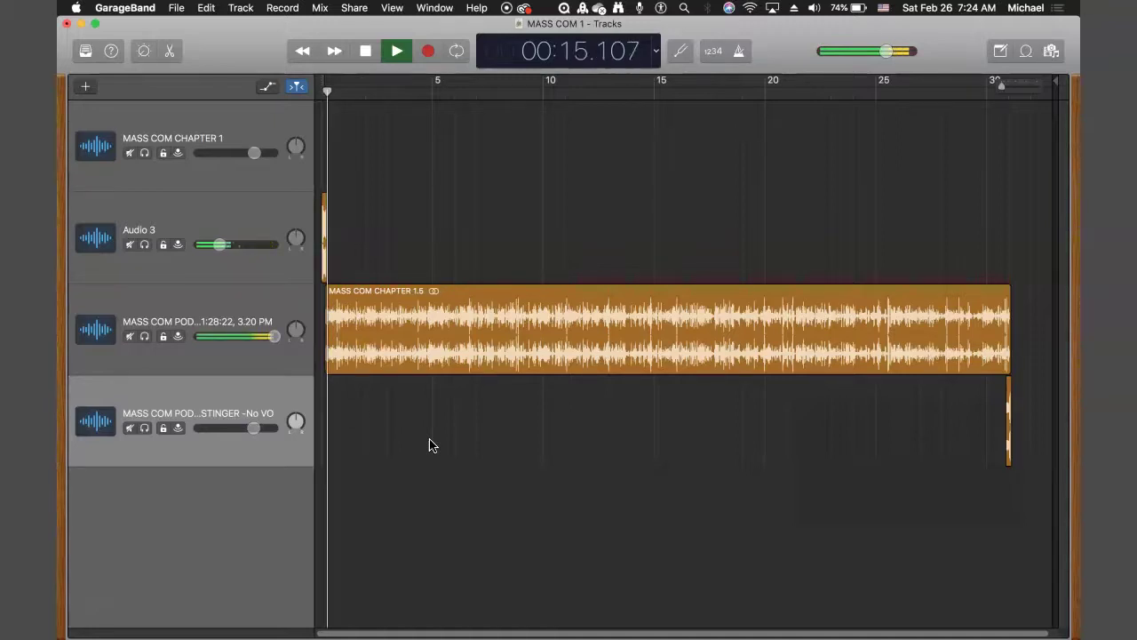
{"action": "key", "text": "space"}
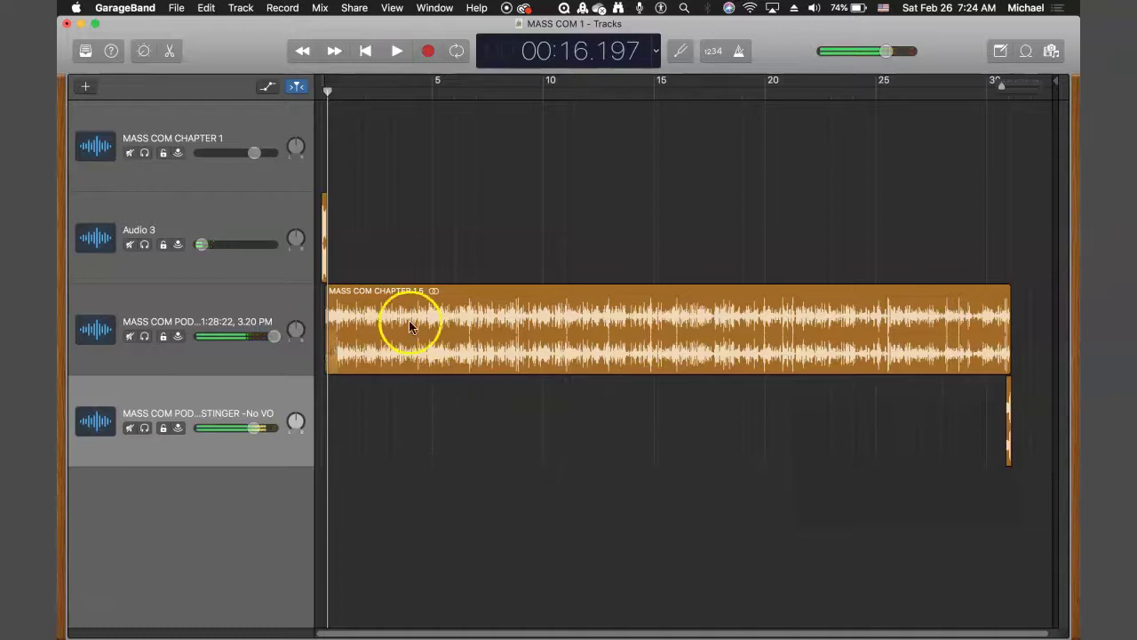
{"action": "left_click", "coordinate": [332, 223]}
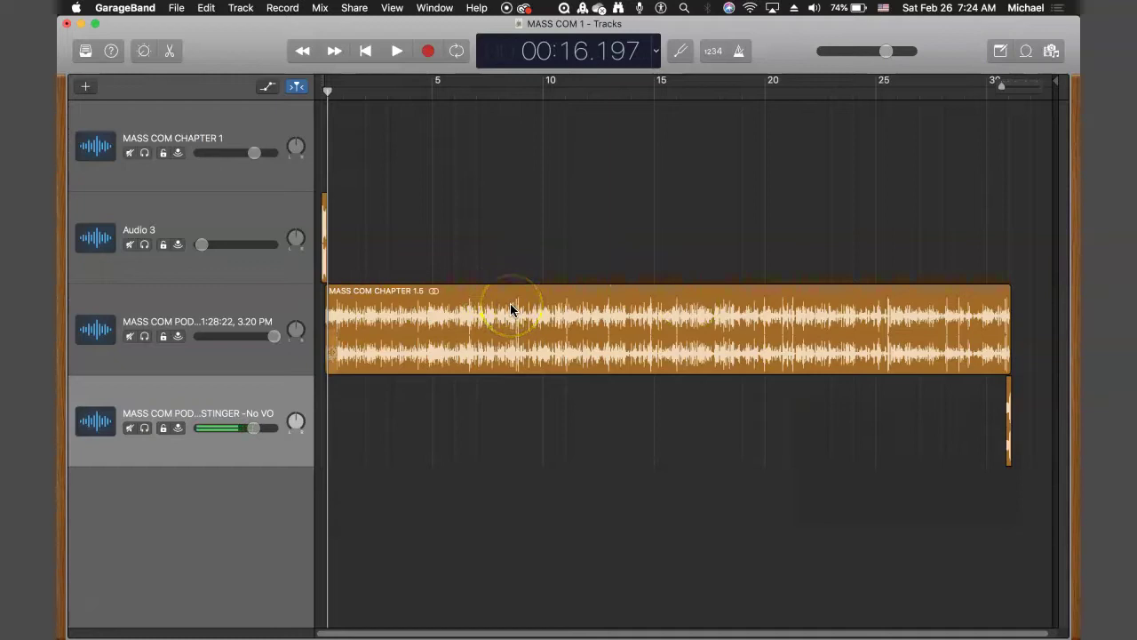
{"action": "left_click", "coordinate": [146, 9]}
{"action": "left_click", "coordinate": [133, 46]}
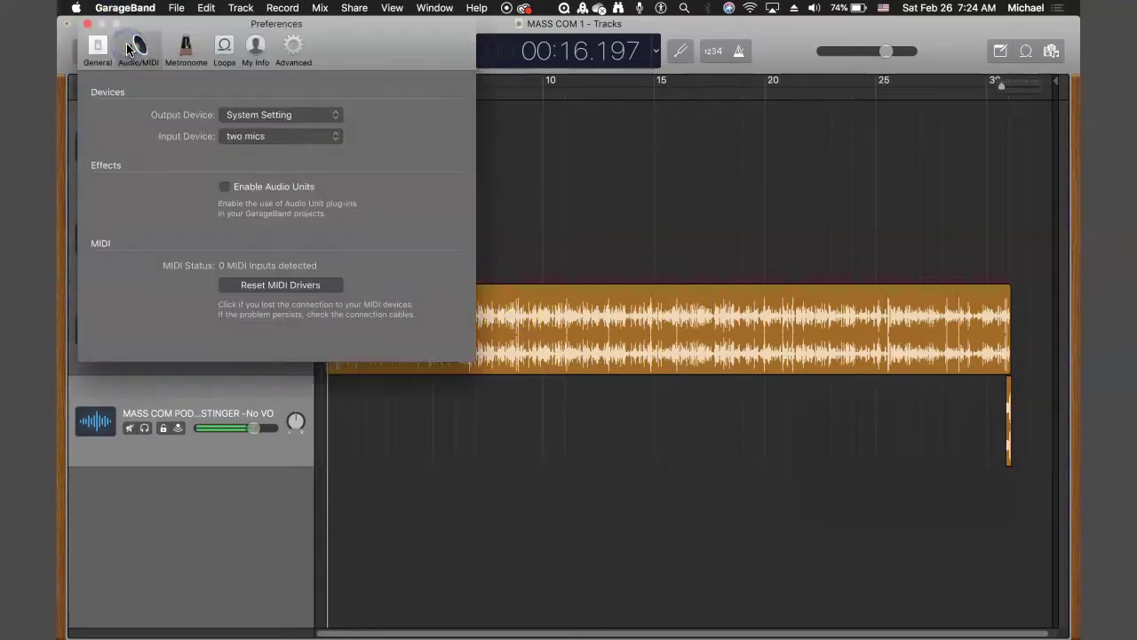
{"action": "left_click", "coordinate": [138, 52]}
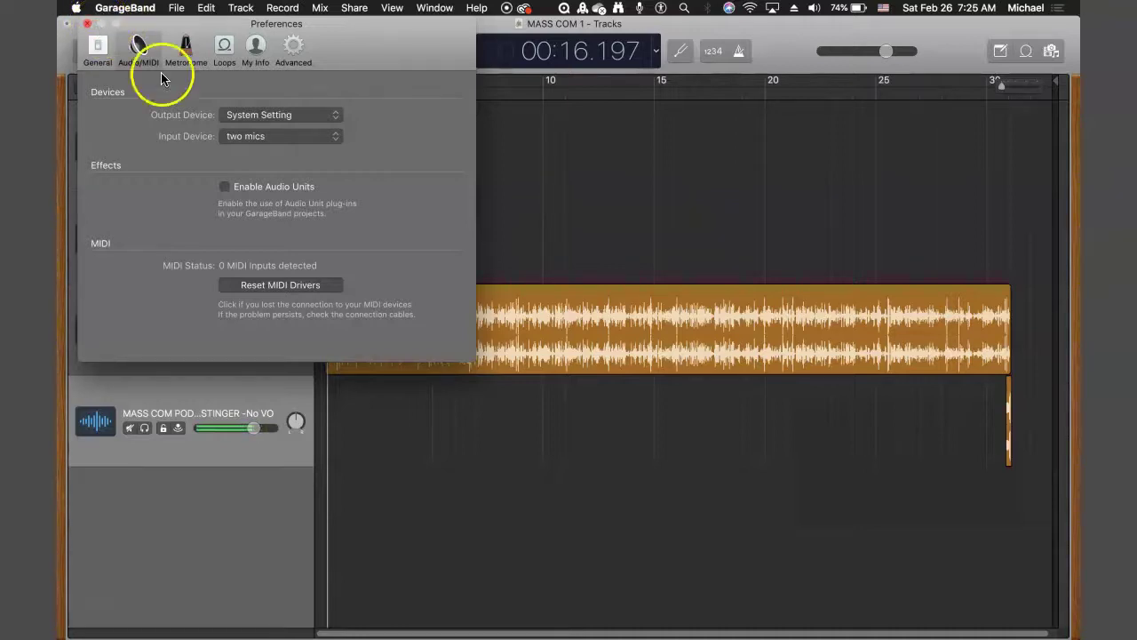
{"action": "left_click", "coordinate": [88, 26]}
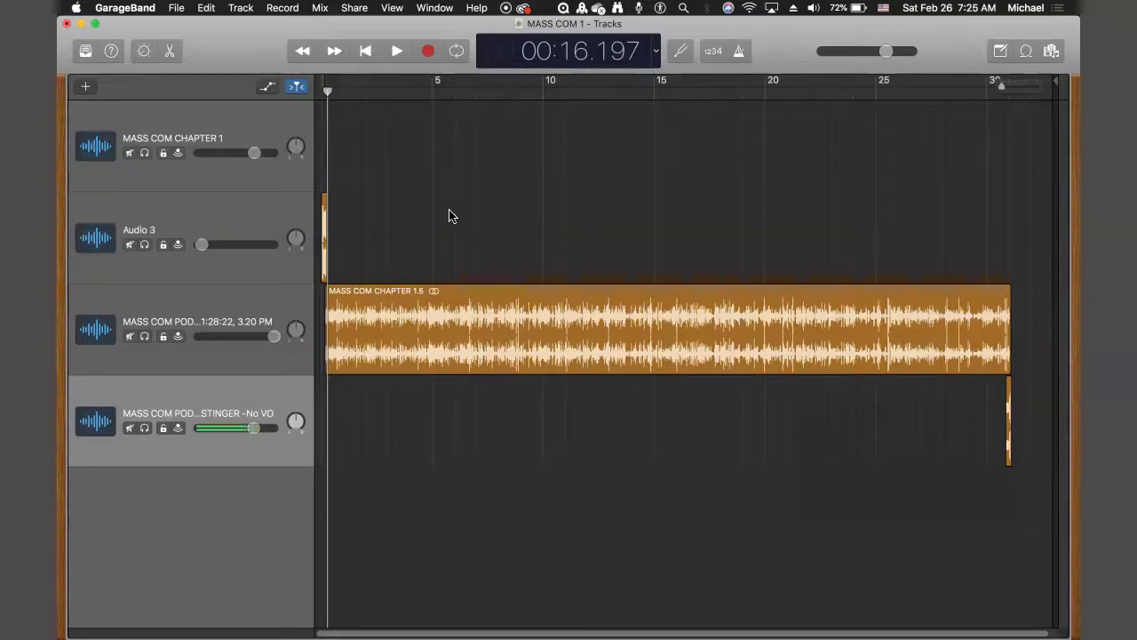
{"action": "left_click", "coordinate": [385, 196]}
{"action": "left_click", "coordinate": [411, 245]}
{"action": "mouse_move", "coordinate": [462, 605]}
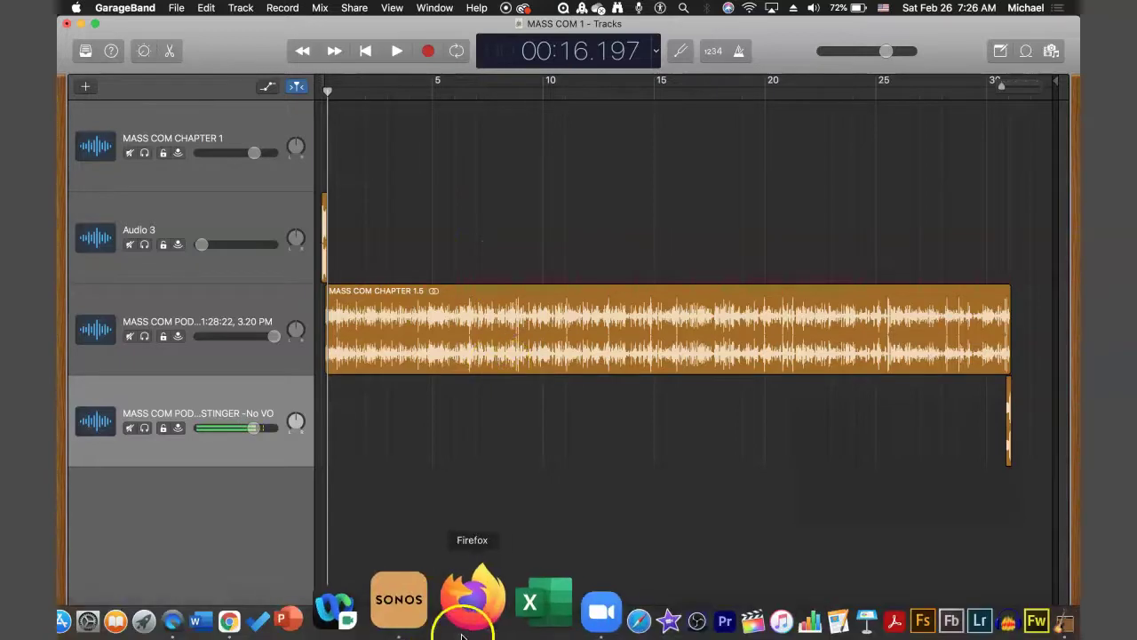
Start a new Zoom meeting using Built-in Microphone as the audio input
{"action": "left_click", "coordinate": [515, 604]}
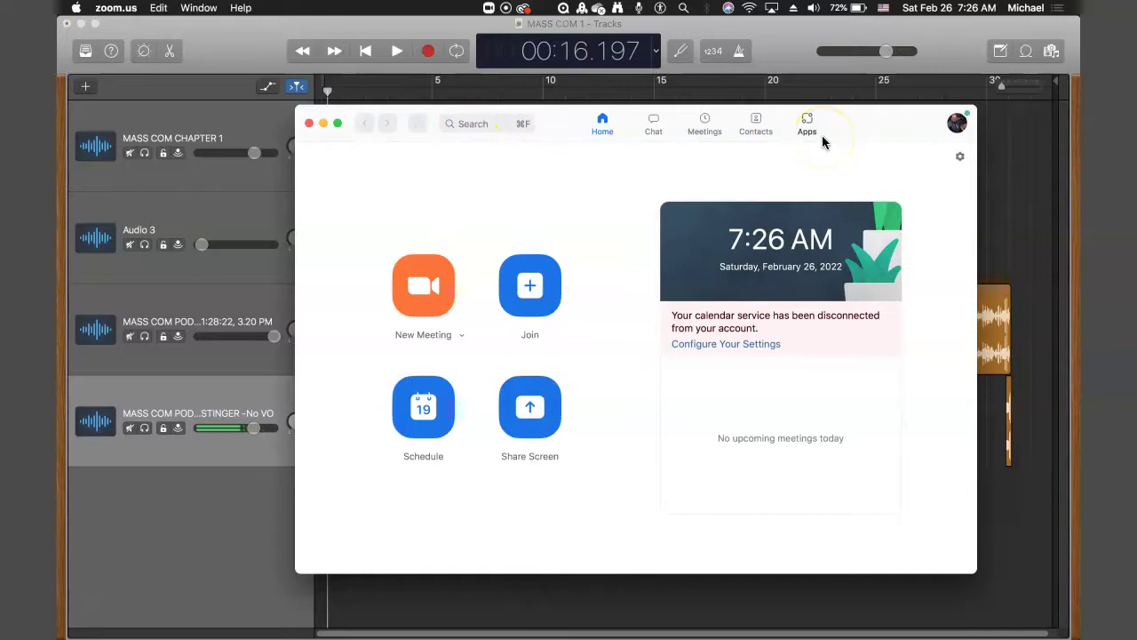
{"action": "left_click", "coordinate": [425, 295]}
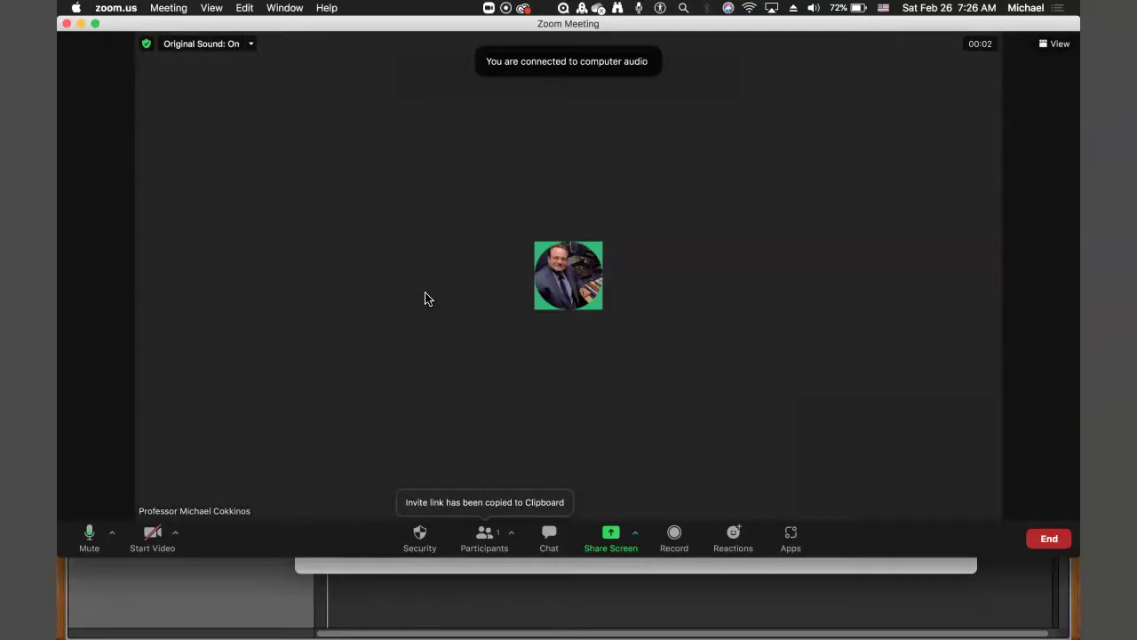
{"action": "left_click", "coordinate": [112, 533]}
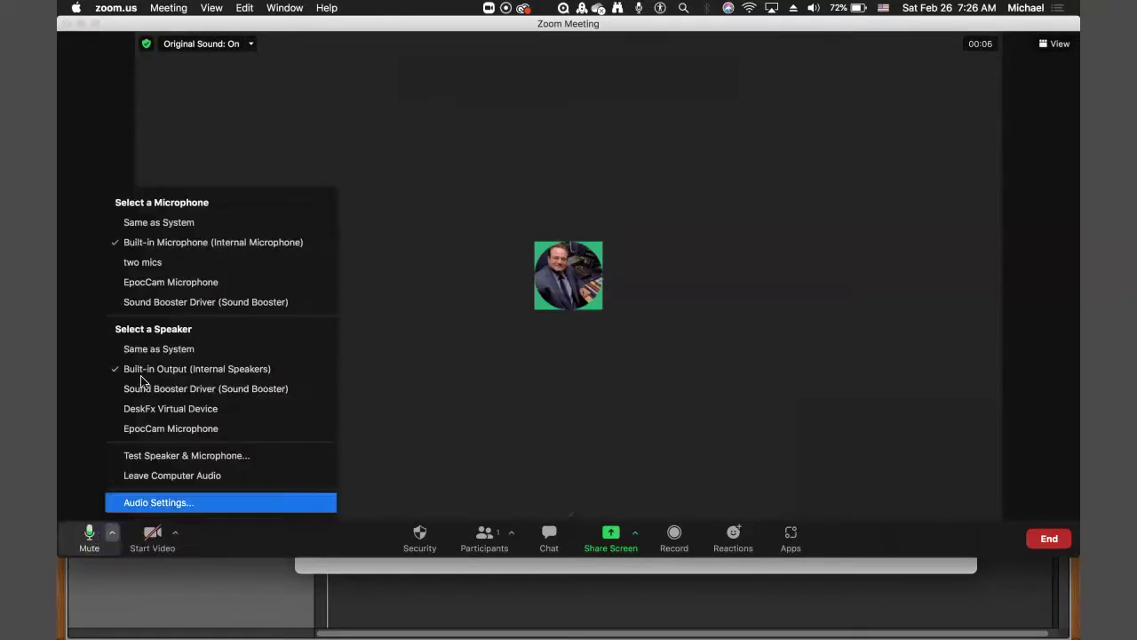
{"action": "left_click", "coordinate": [172, 241]}
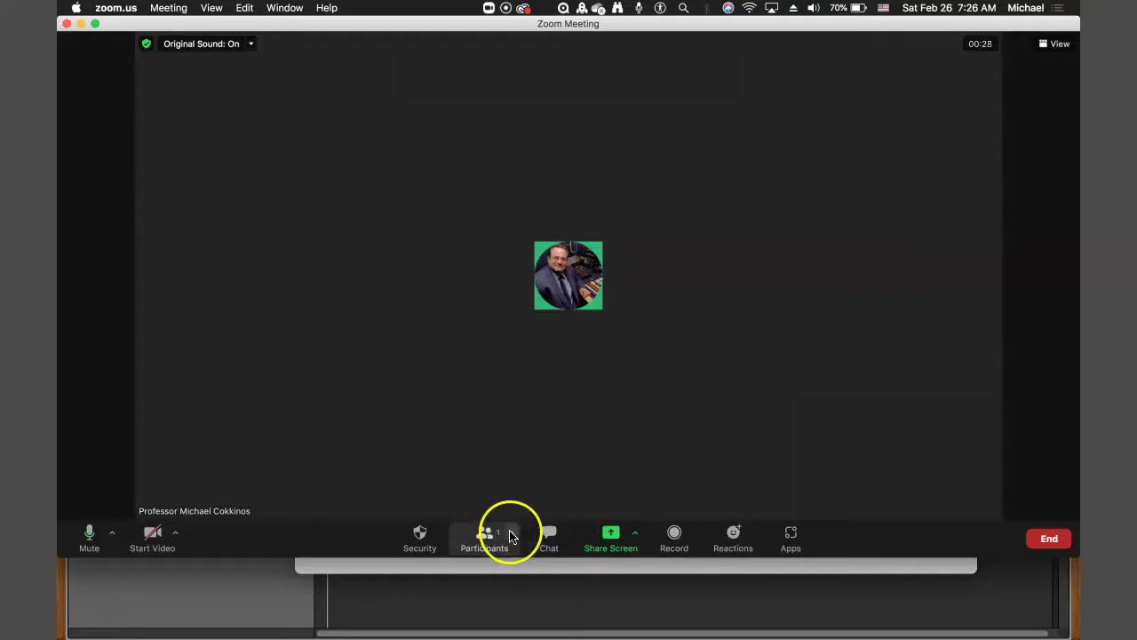
Record a few seconds of the meeting locally, then stop the recording
{"action": "left_click", "coordinate": [513, 536]}
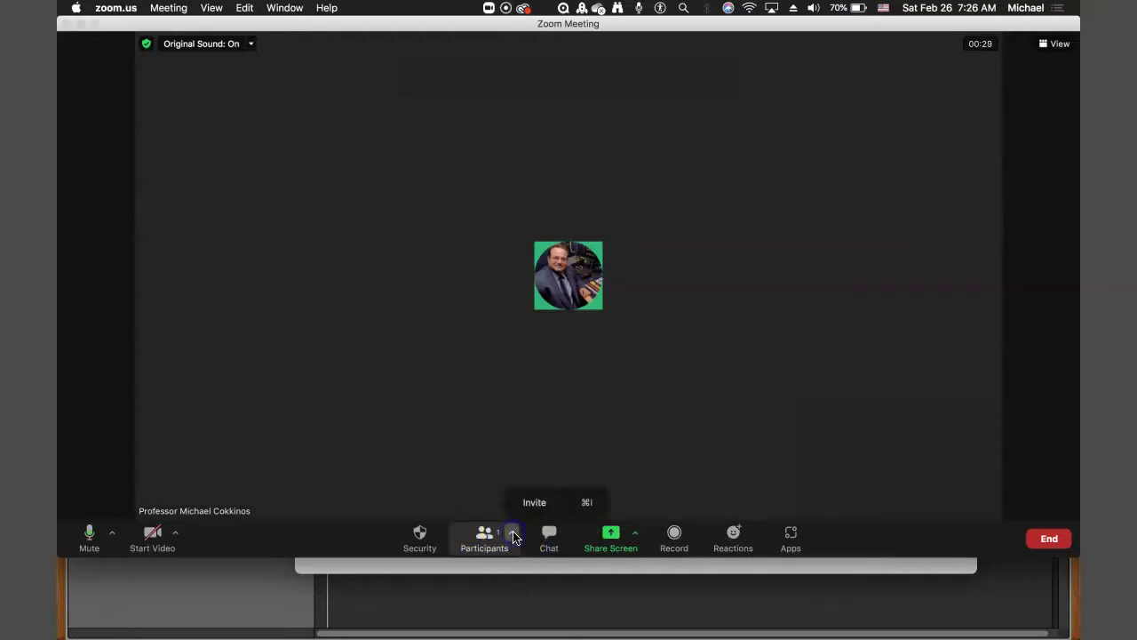
{"action": "left_click", "coordinate": [675, 537]}
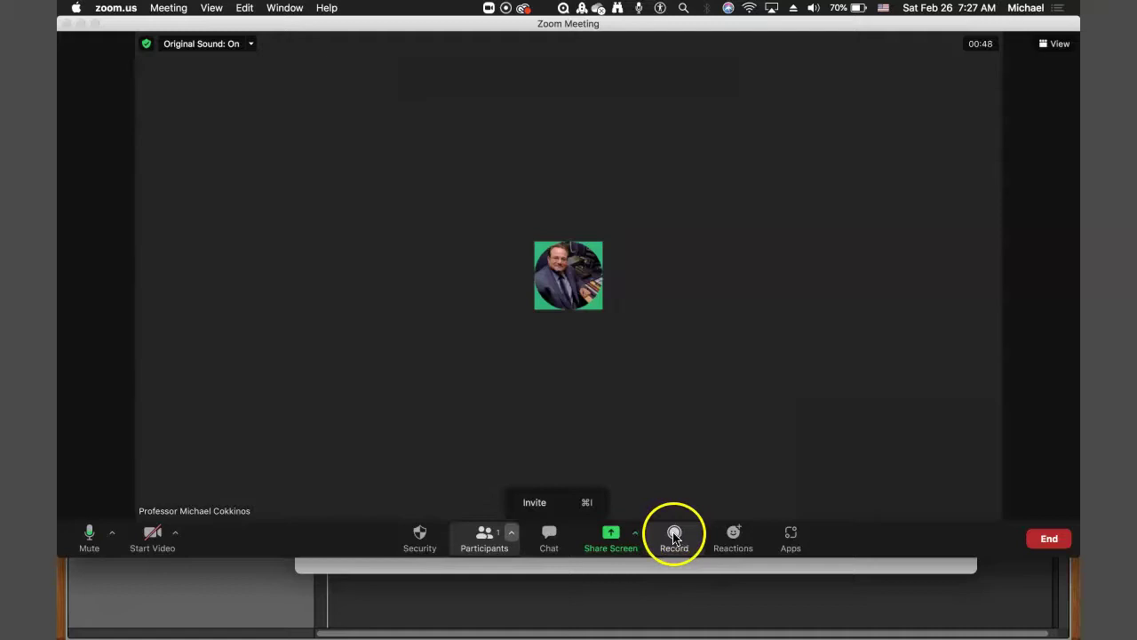
{"action": "left_click", "coordinate": [675, 538]}
{"action": "left_click", "coordinate": [674, 537]}
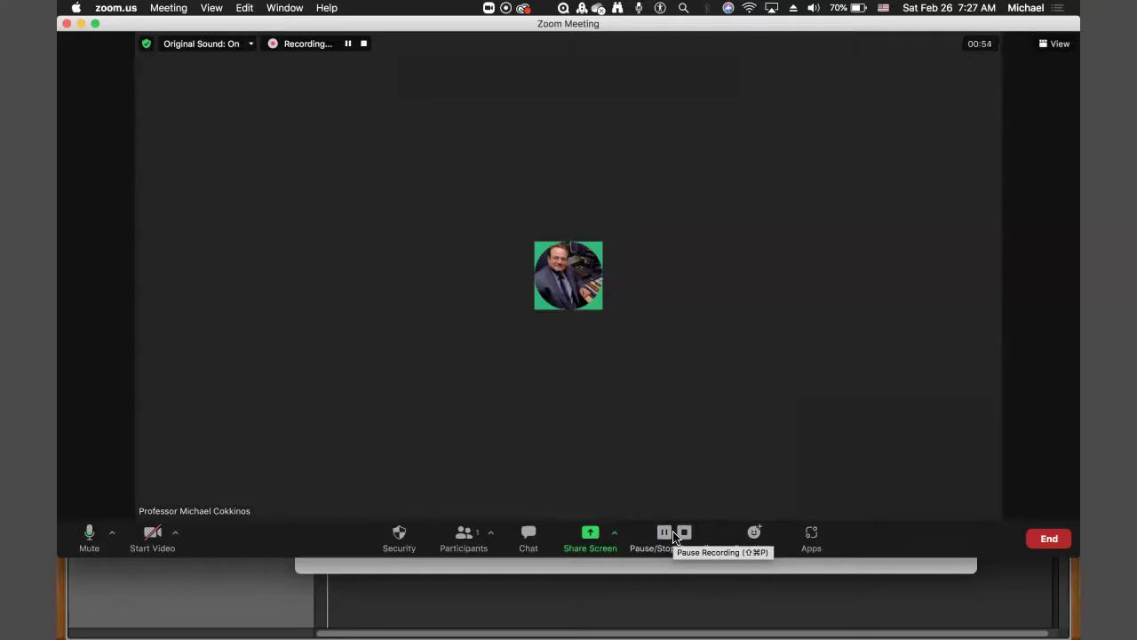
{"action": "left_click", "coordinate": [684, 533]}
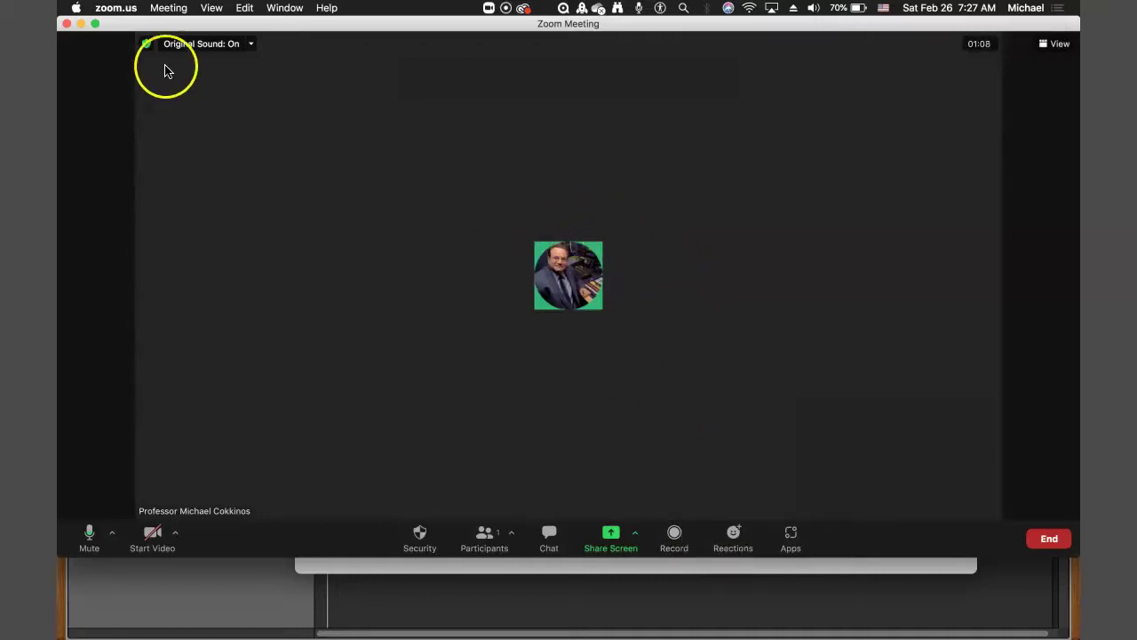
Open Zoom Preferences at the Video page and scroll through its HD and low-light options
{"action": "left_click", "coordinate": [116, 8]}
{"action": "left_click", "coordinate": [123, 48]}
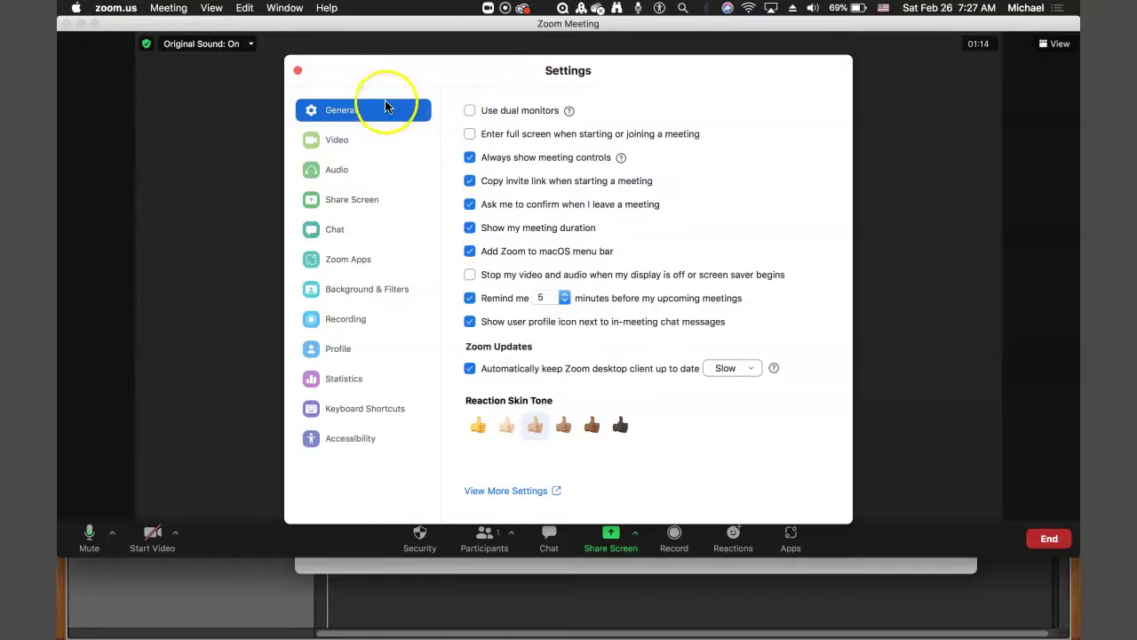
{"action": "left_click", "coordinate": [336, 142]}
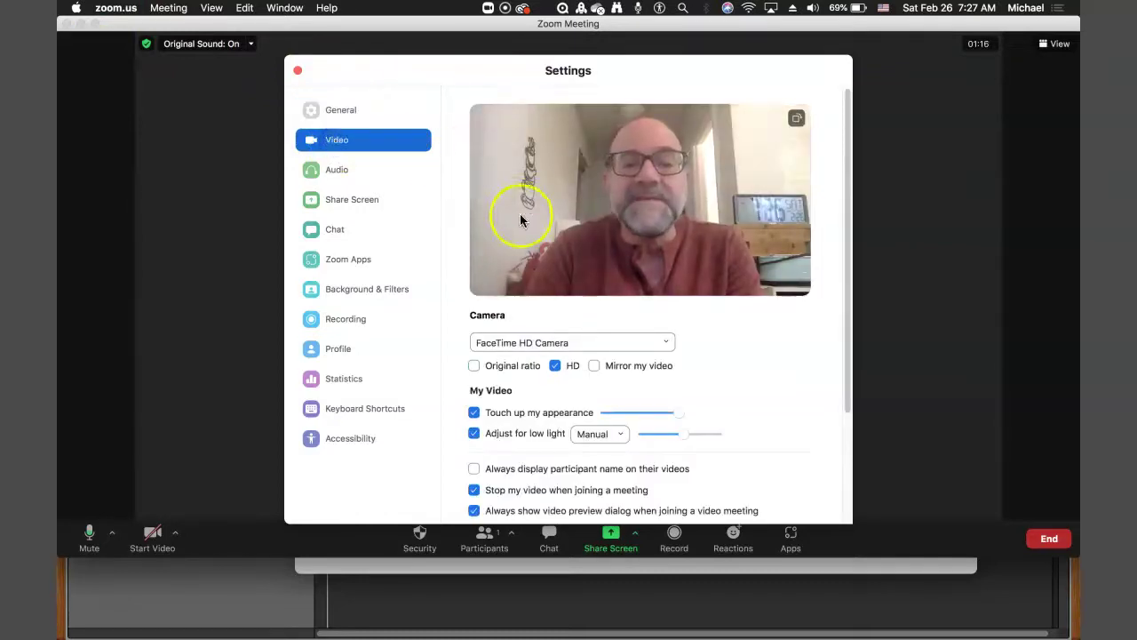
{"action": "scroll", "coordinate": [455, 430], "scroll_direction": "down", "scroll_amount": 5}
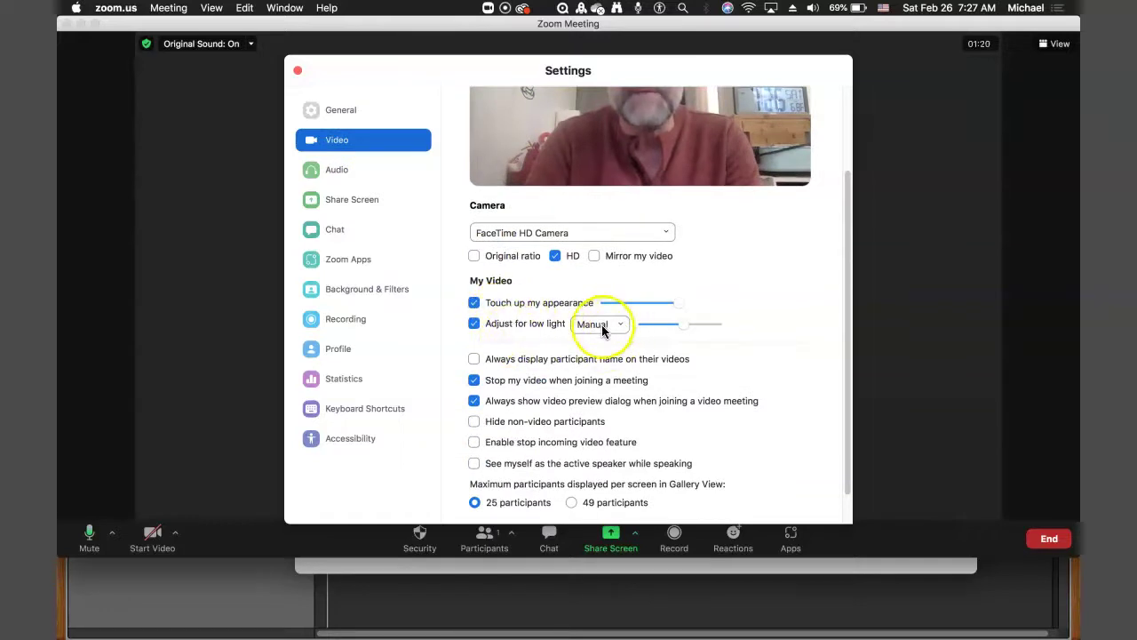
{"action": "scroll", "coordinate": [566, 364], "scroll_direction": "down", "scroll_amount": 2}
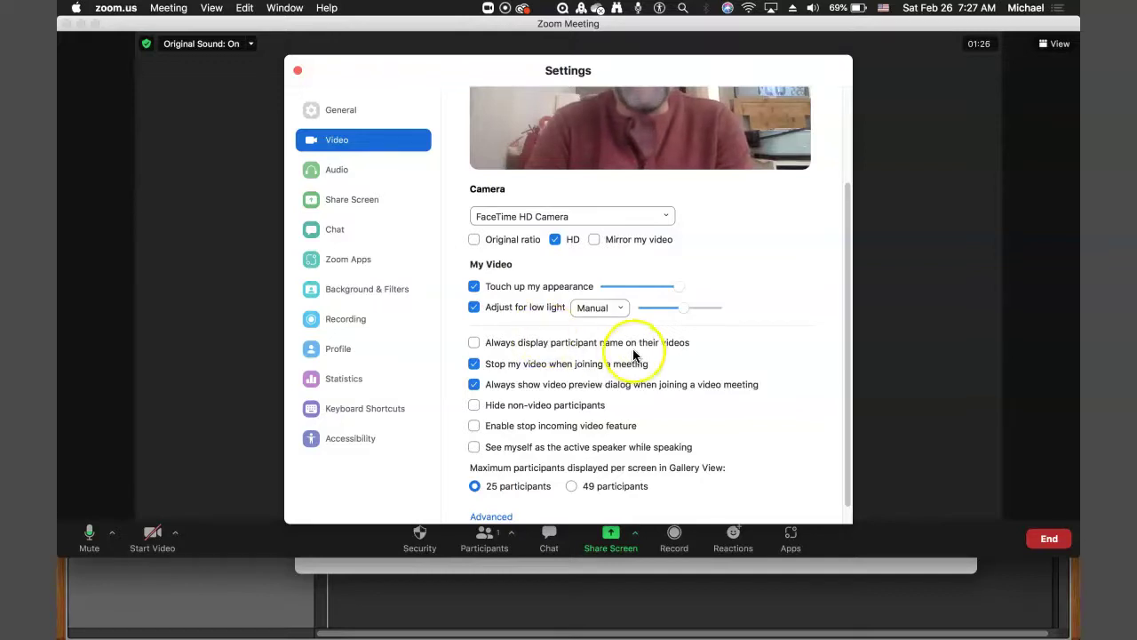
{"action": "scroll", "coordinate": [681, 368], "scroll_direction": "down", "scroll_amount": 3}
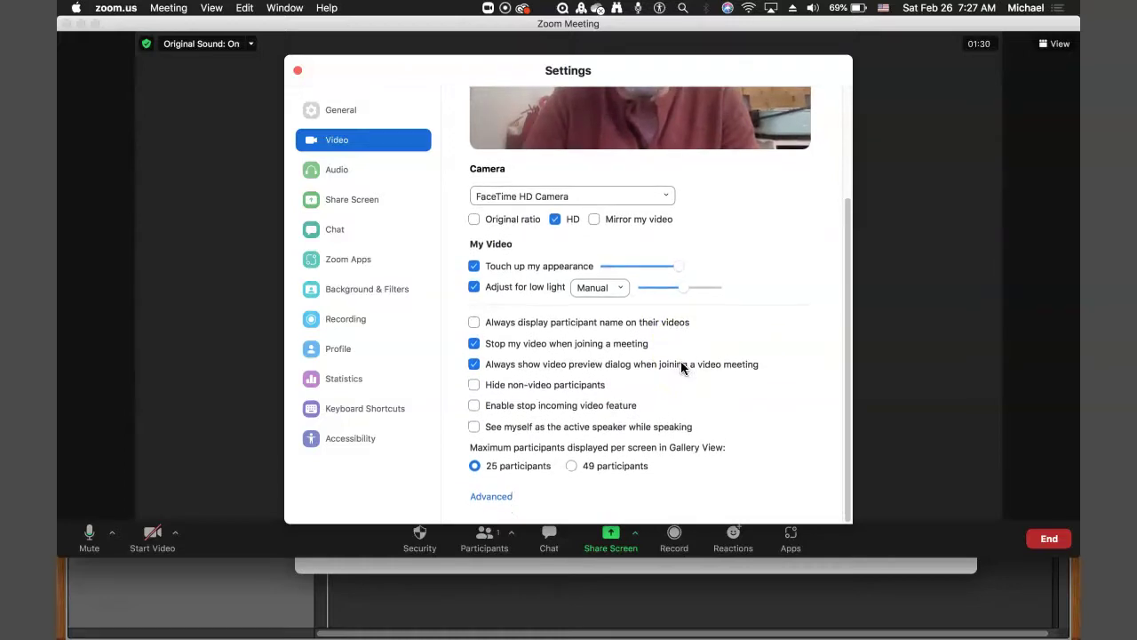
Show the Audio settings scrolled down to the Music and Professional Audio section
{"action": "left_click", "coordinate": [340, 173]}
{"action": "scroll", "coordinate": [609, 228], "scroll_direction": "down", "scroll_amount": 5}
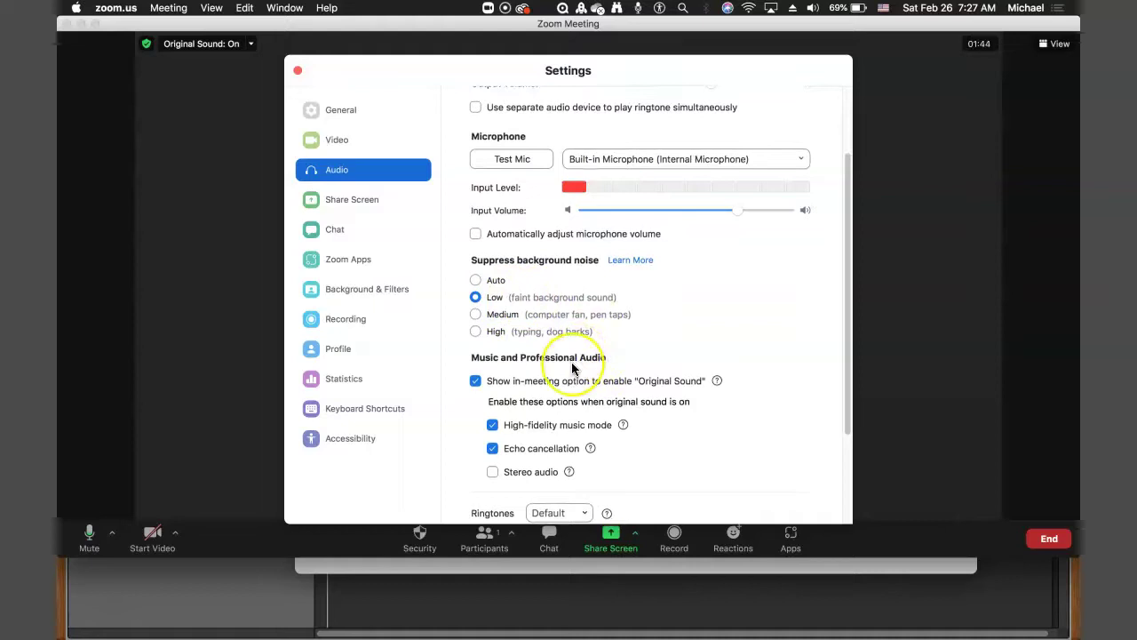
{"action": "scroll", "coordinate": [572, 367], "scroll_direction": "down", "scroll_amount": 4}
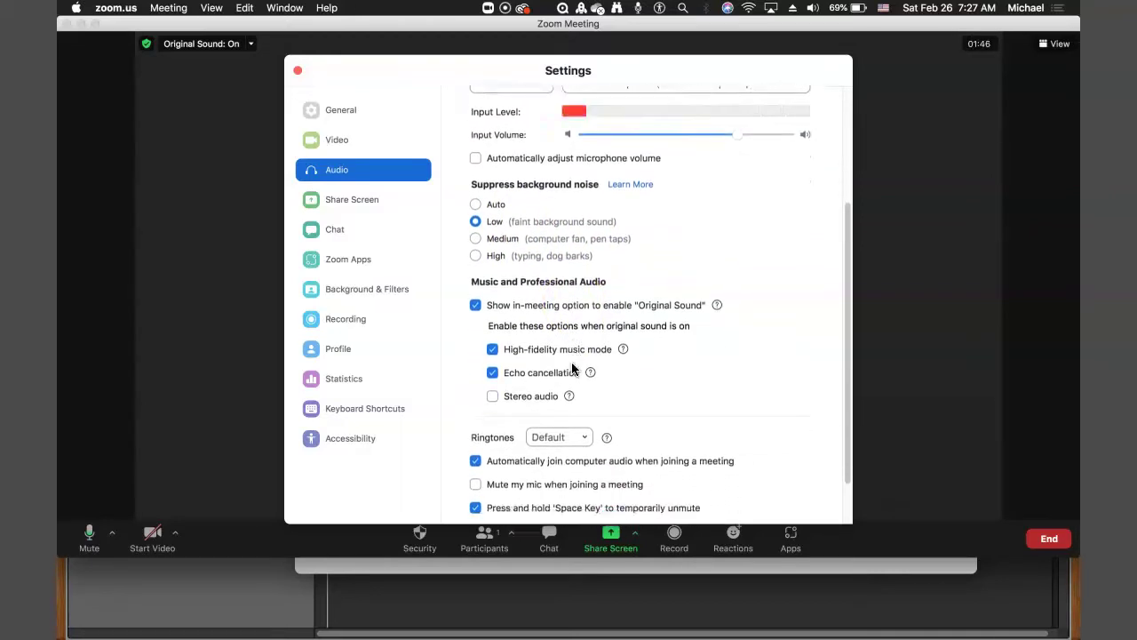
{"action": "scroll", "coordinate": [573, 366], "scroll_direction": "down", "scroll_amount": 1}
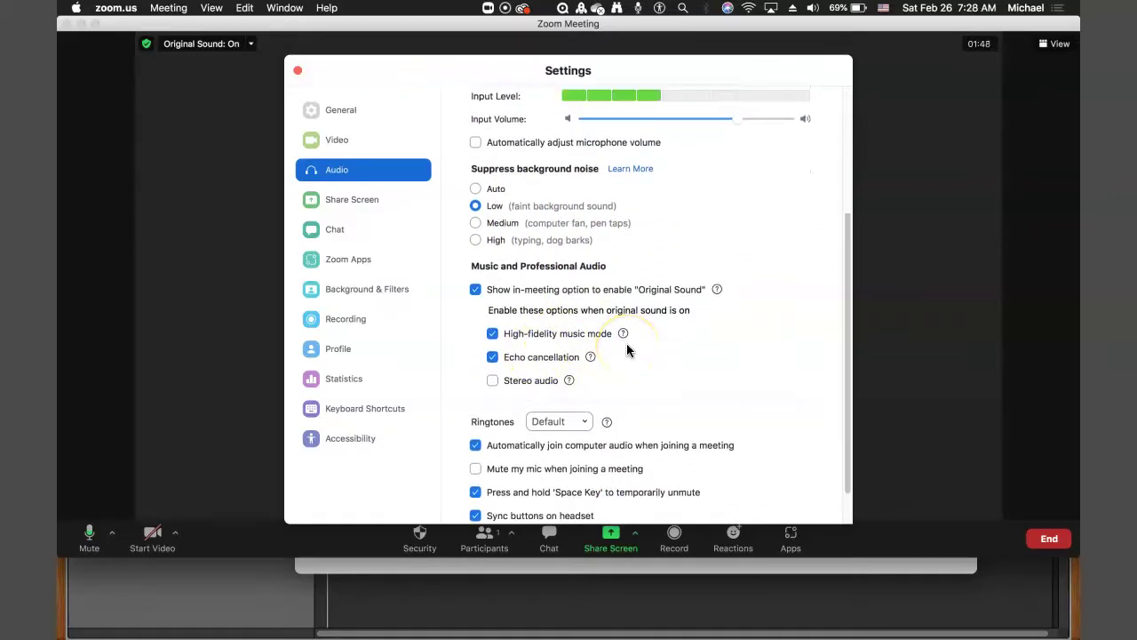
{"action": "scroll", "coordinate": [628, 350], "scroll_direction": "down", "scroll_amount": 2}
{"action": "mouse_move", "coordinate": [570, 338]}
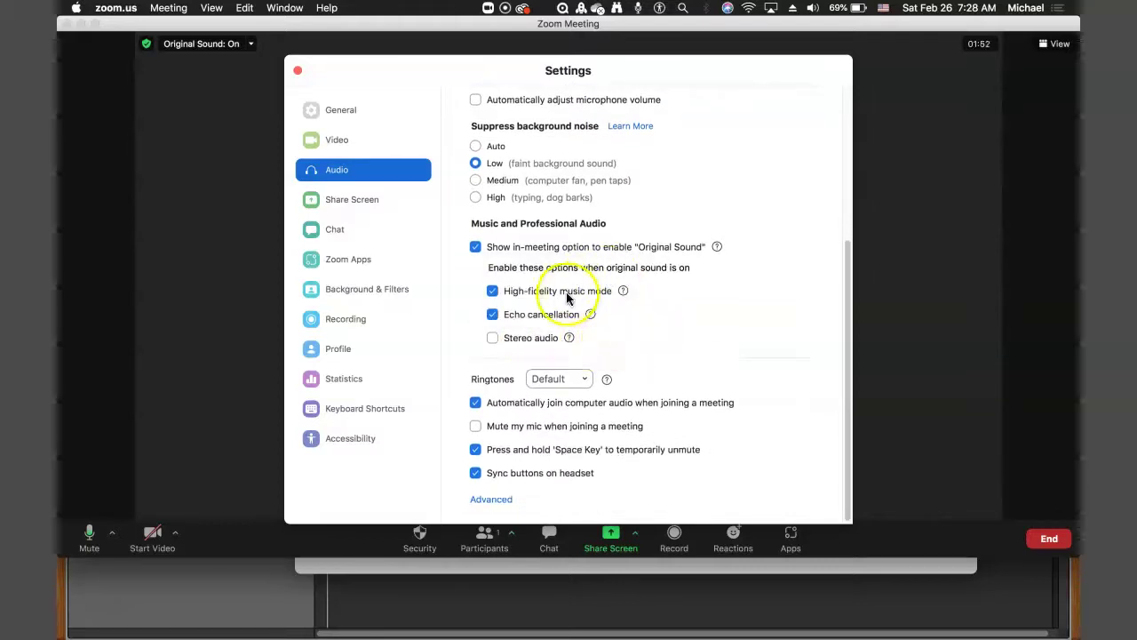
{"action": "mouse_move", "coordinate": [589, 318]}
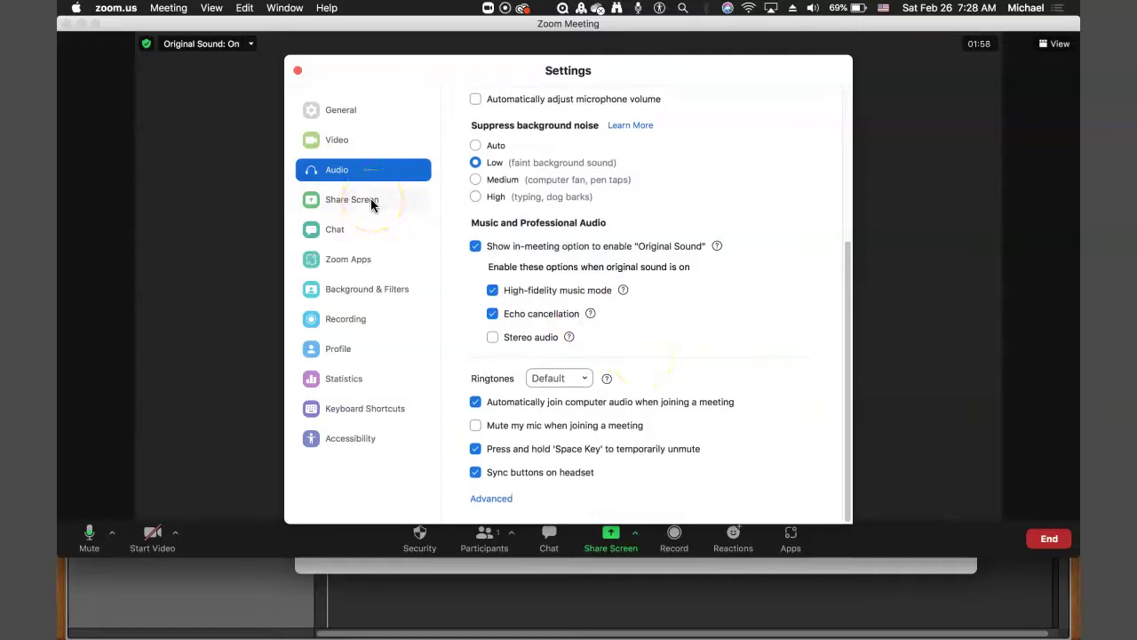
Show the Recording settings with 'Record a separate audio file of each participant' checked
{"action": "left_click", "coordinate": [351, 324]}
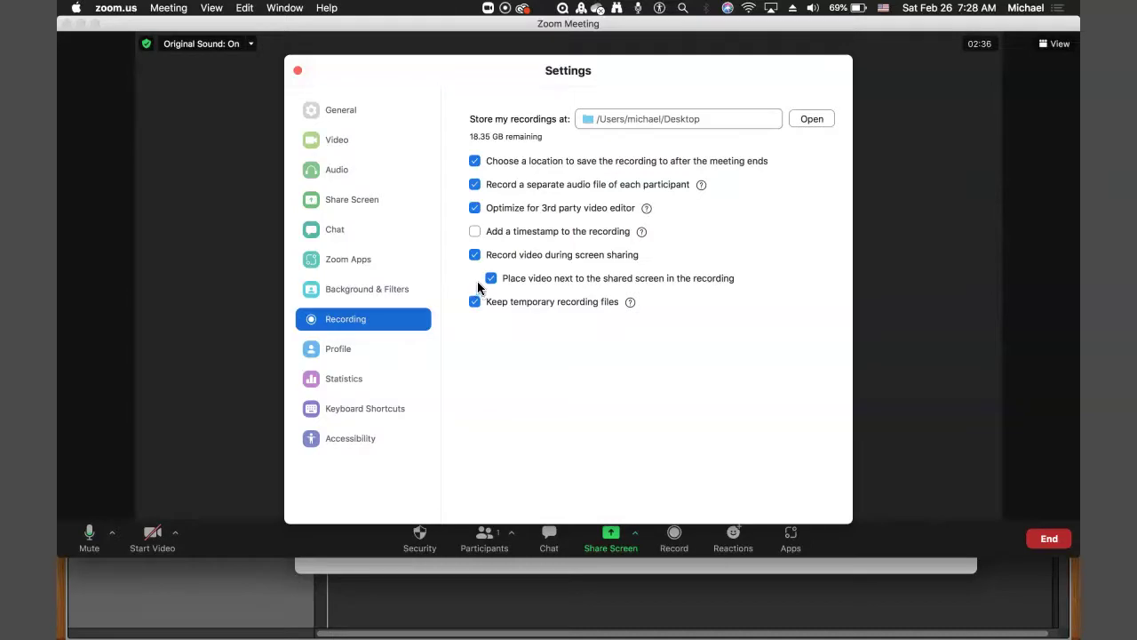
End the meeting for all participants and close the Settings window
{"action": "left_click", "coordinate": [1049, 539]}
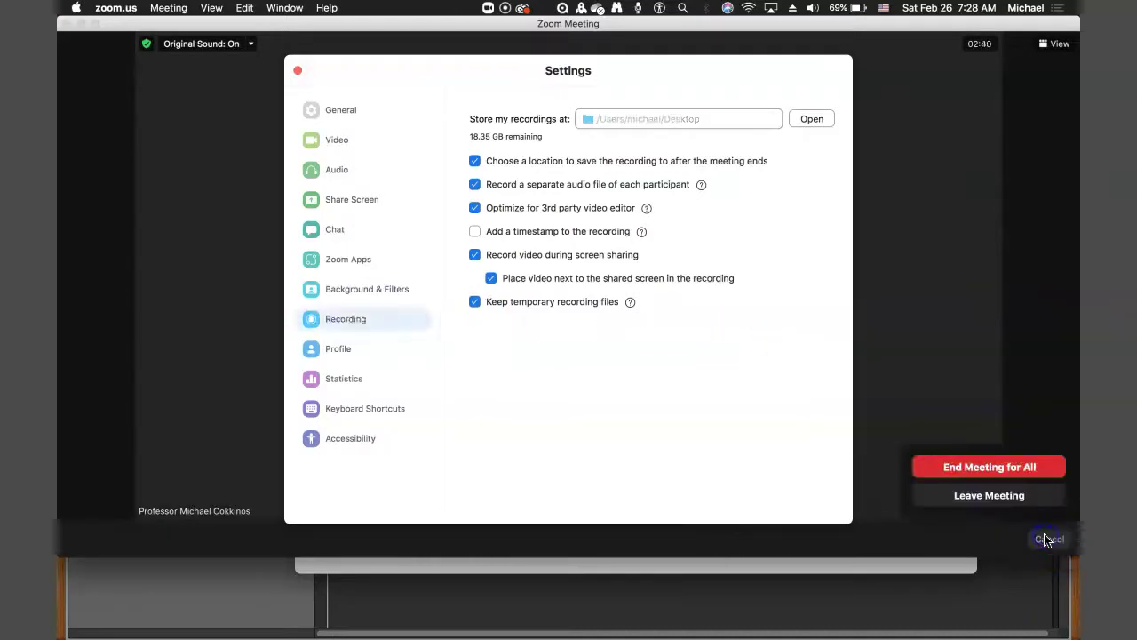
{"action": "left_click", "coordinate": [1042, 468]}
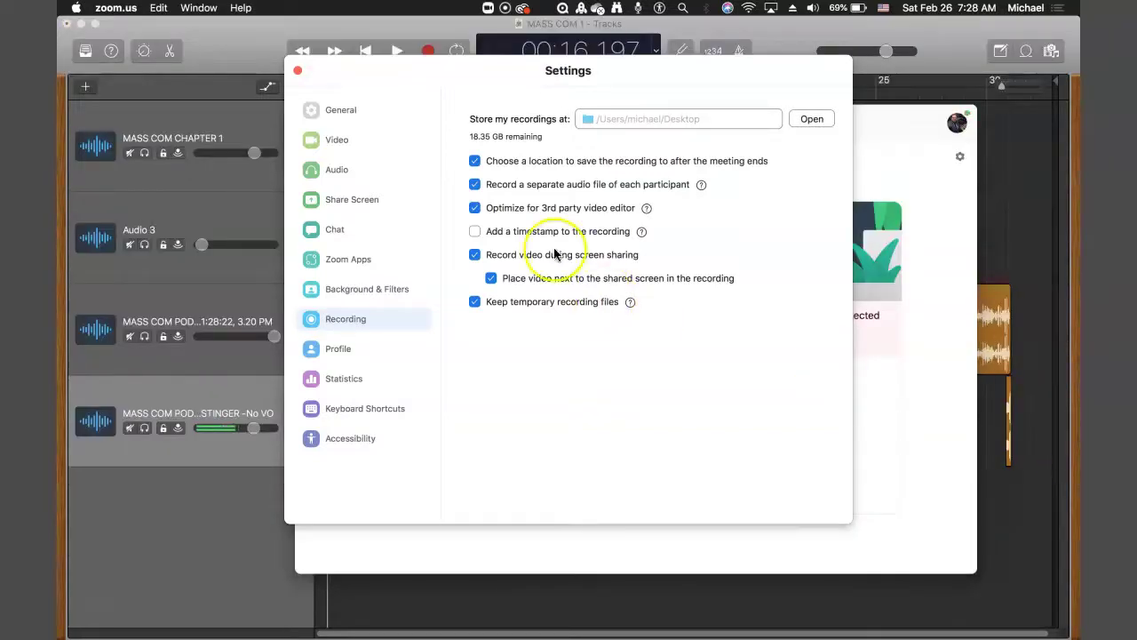
{"action": "left_click", "coordinate": [298, 72]}
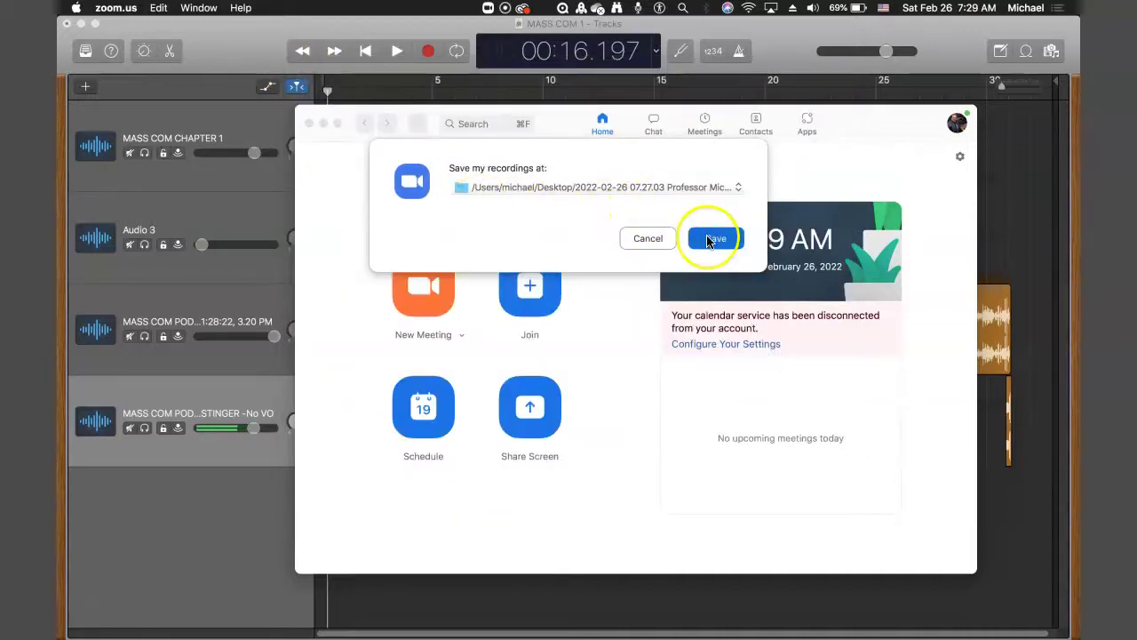
Save the meeting recording into the dated meeting folder on the Desktop
{"action": "left_click", "coordinate": [736, 187]}
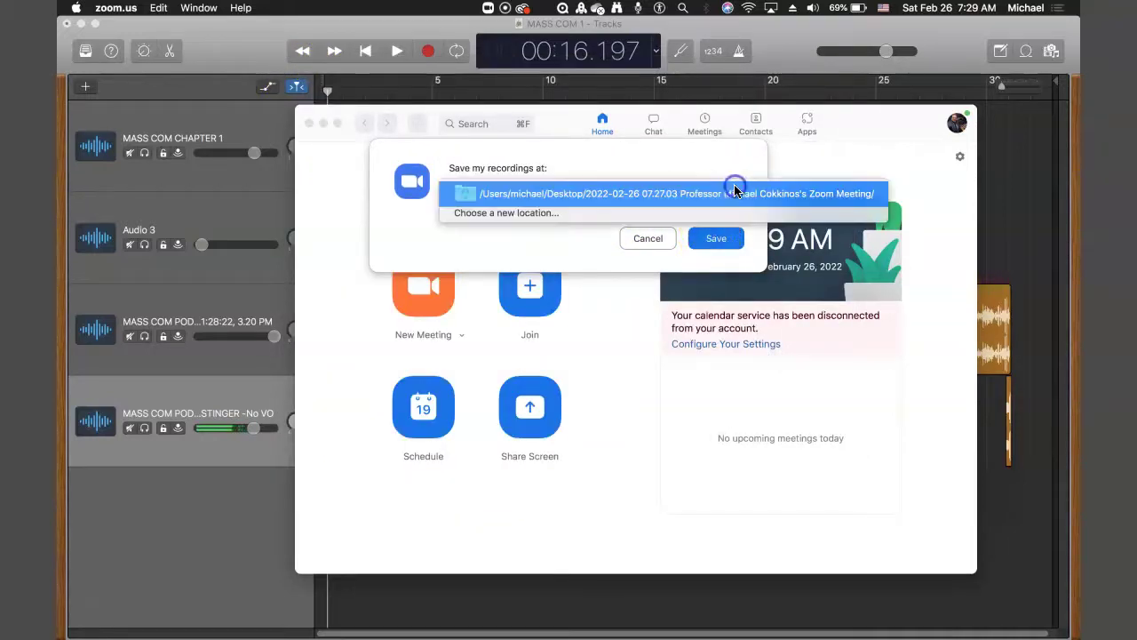
{"action": "left_click", "coordinate": [655, 194]}
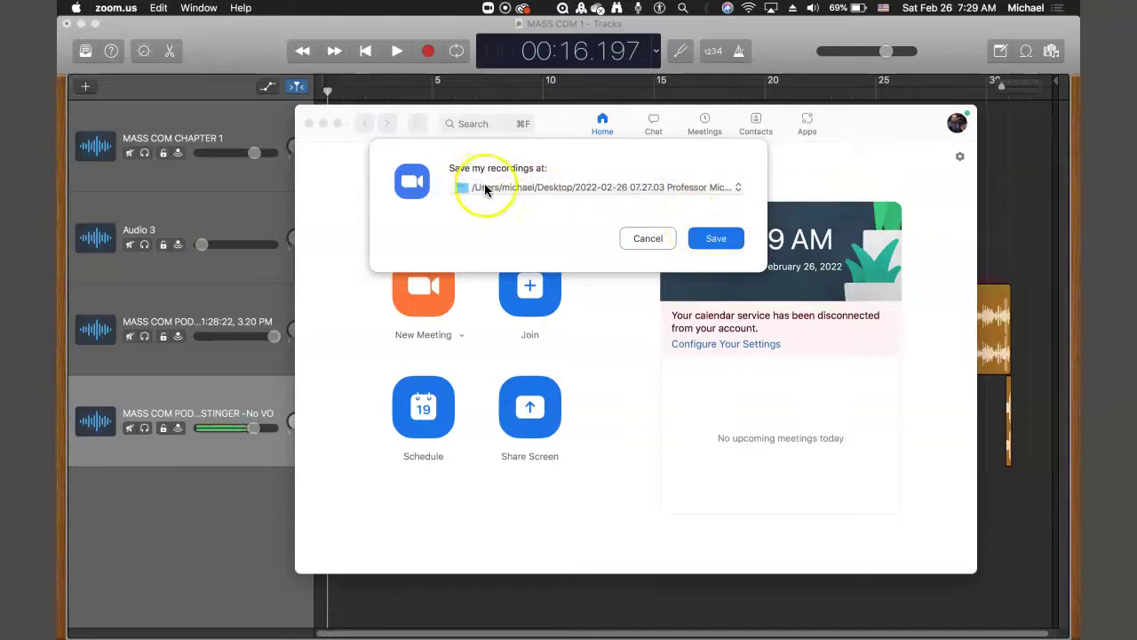
{"action": "left_click", "coordinate": [714, 239]}
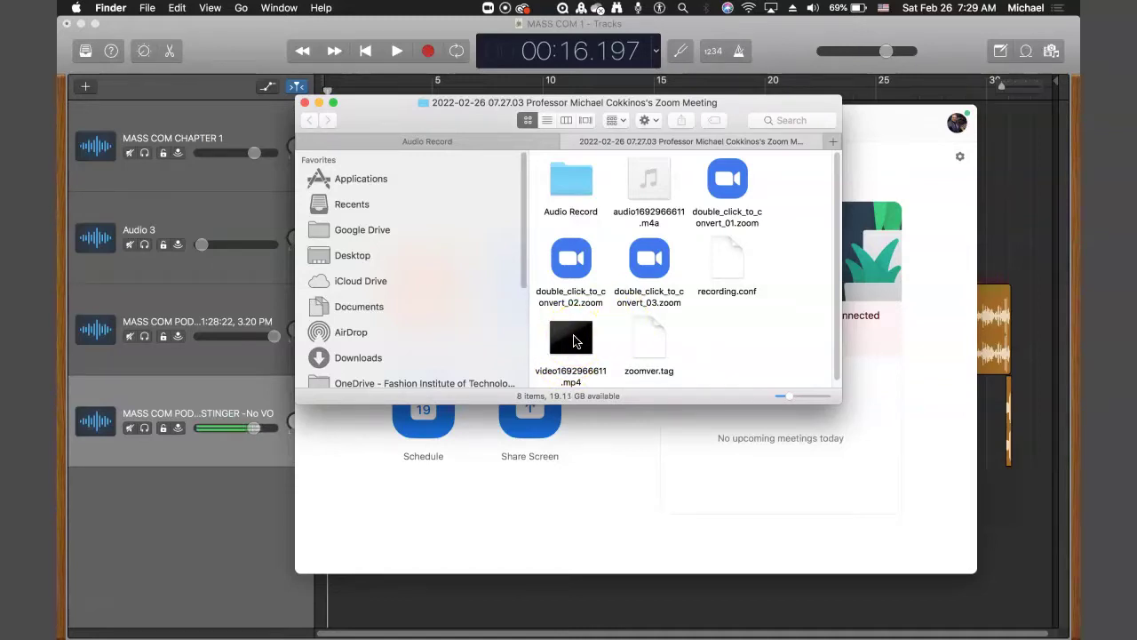
Open the Audio Record folder to reveal its single participant m4a file
{"action": "mouse_move", "coordinate": [630, 199]}
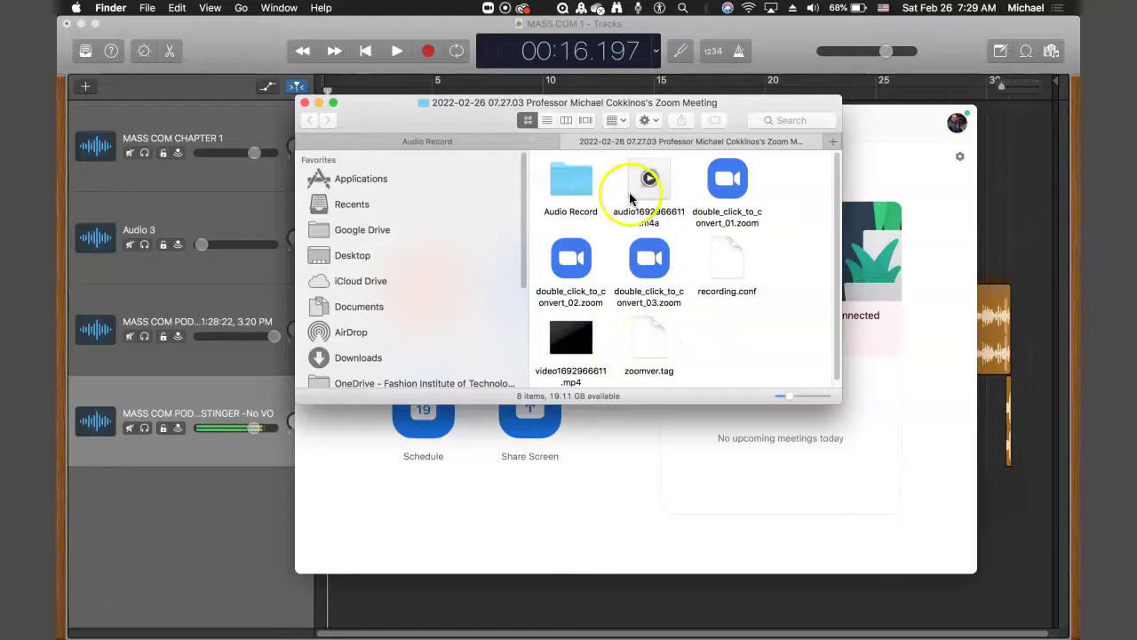
{"action": "left_click", "coordinate": [571, 187]}
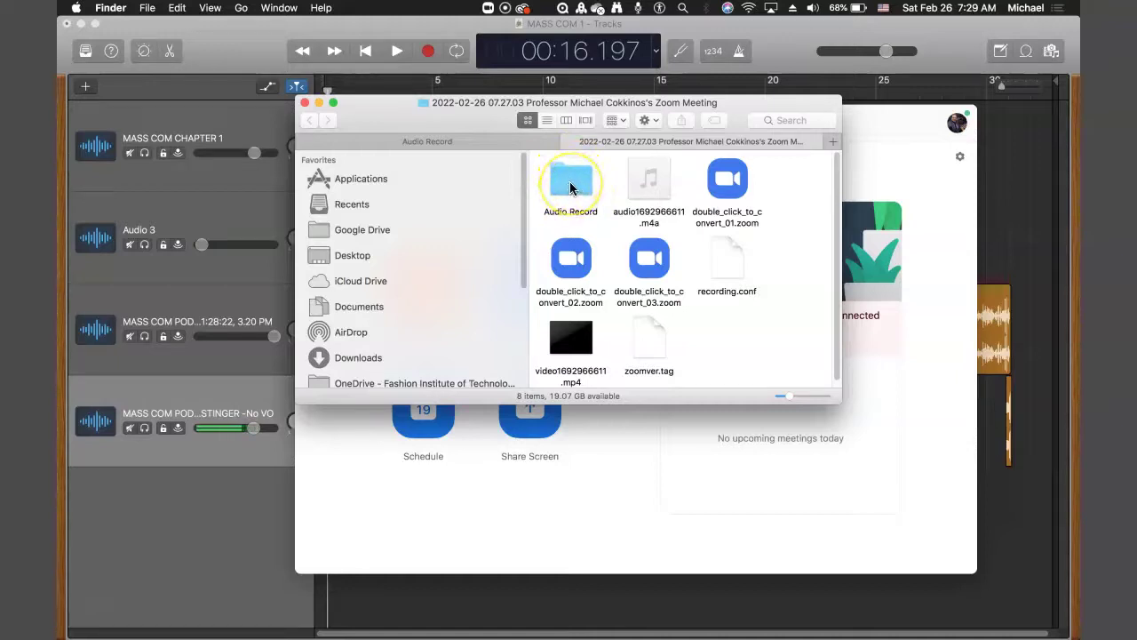
{"action": "double_click", "coordinate": [570, 188]}
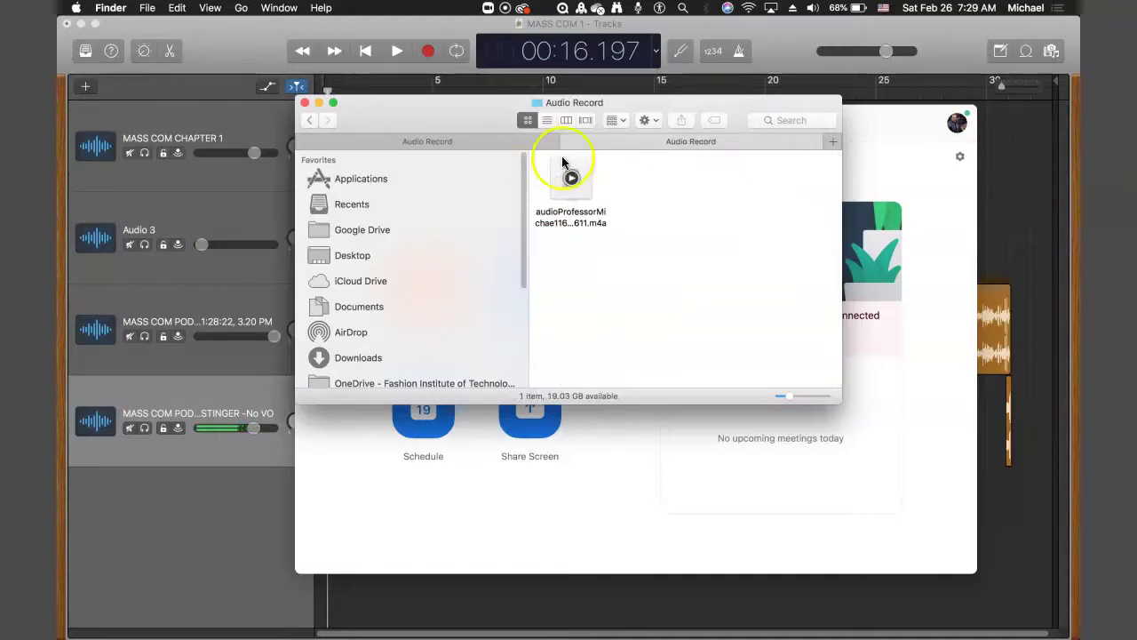
{"action": "left_click", "coordinate": [567, 191]}
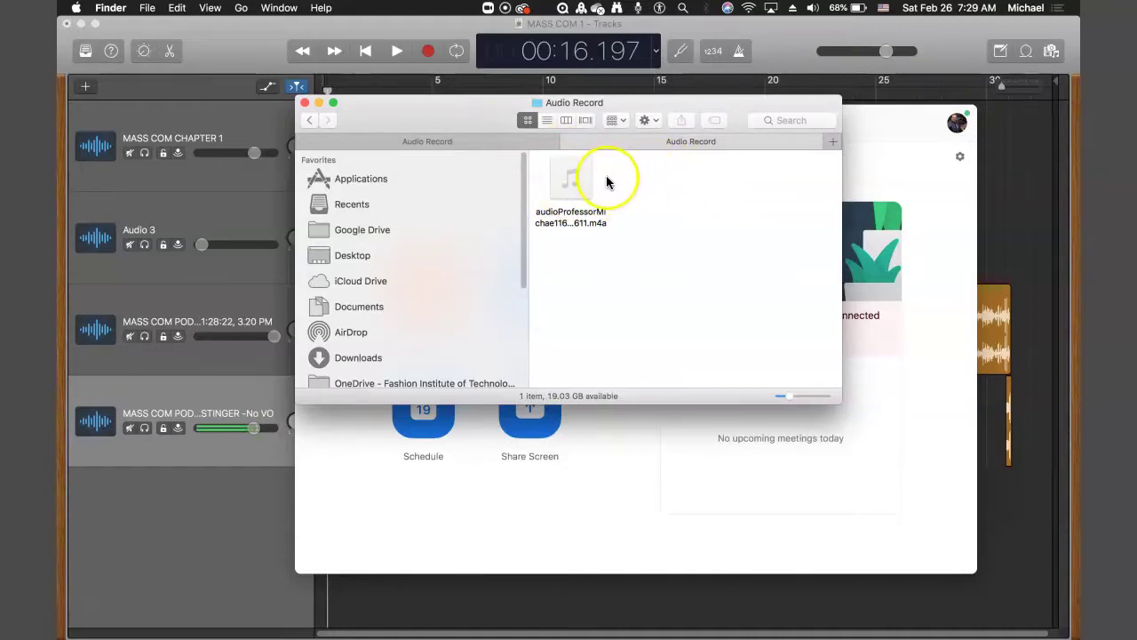
{"action": "left_click", "coordinate": [572, 182]}
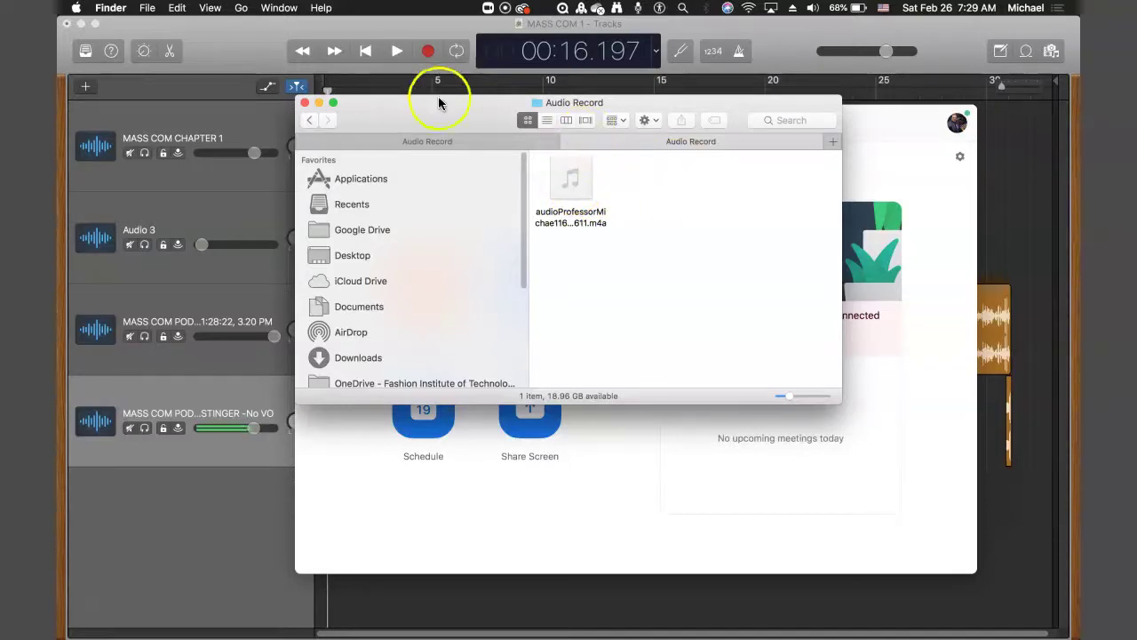
Close the Zoom home window and Quick Look the meeting's m4a audio file
{"action": "left_click_drag", "start_coordinate": [434, 134], "coordinate": [438, 187]}
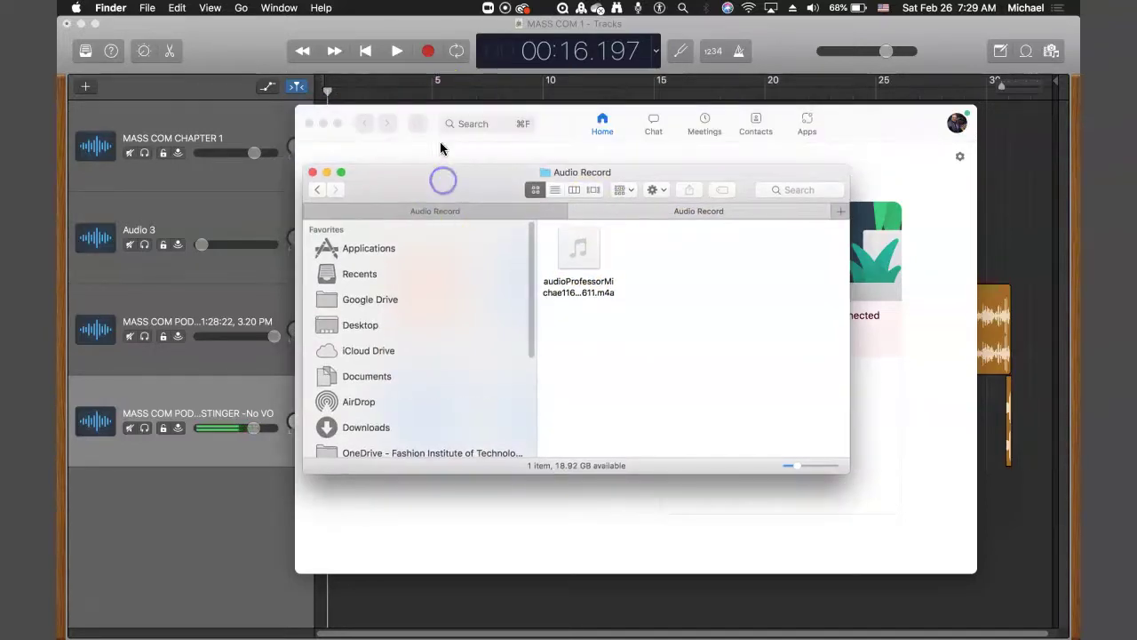
{"action": "left_click", "coordinate": [412, 137]}
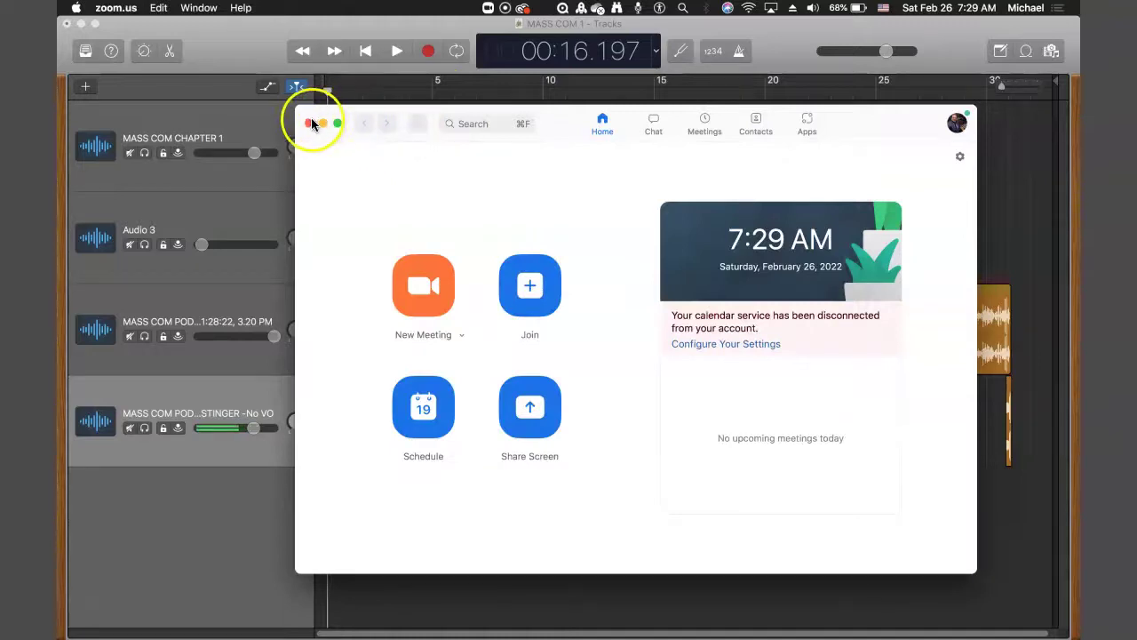
{"action": "left_click", "coordinate": [316, 125]}
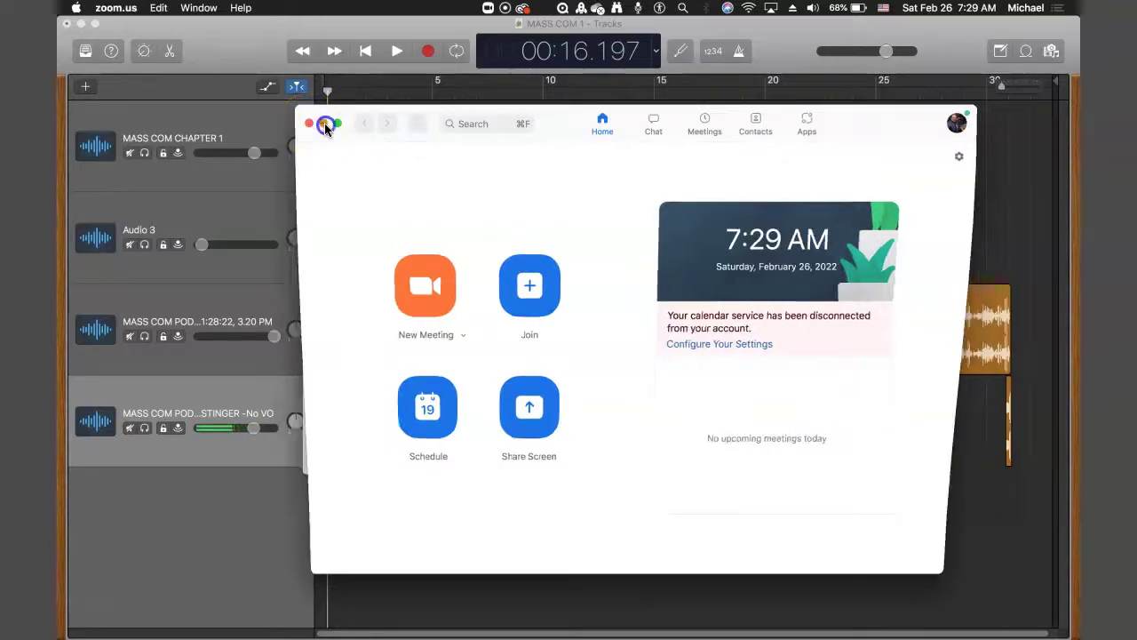
{"action": "left_click_drag", "start_coordinate": [457, 195], "coordinate": [450, 338]}
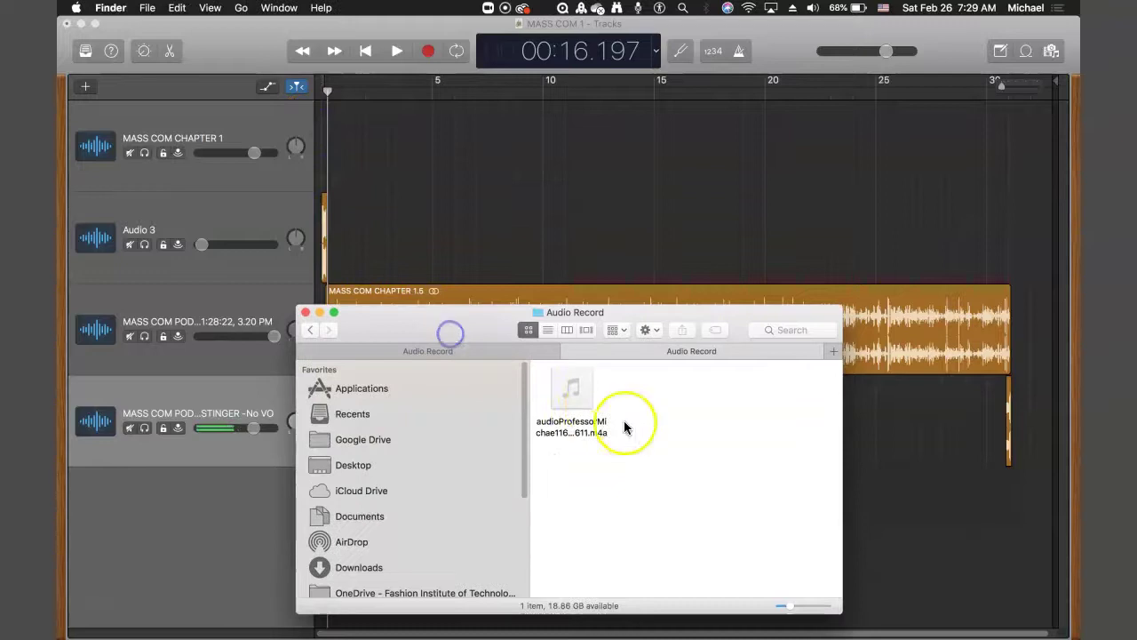
{"action": "left_click", "coordinate": [576, 385]}
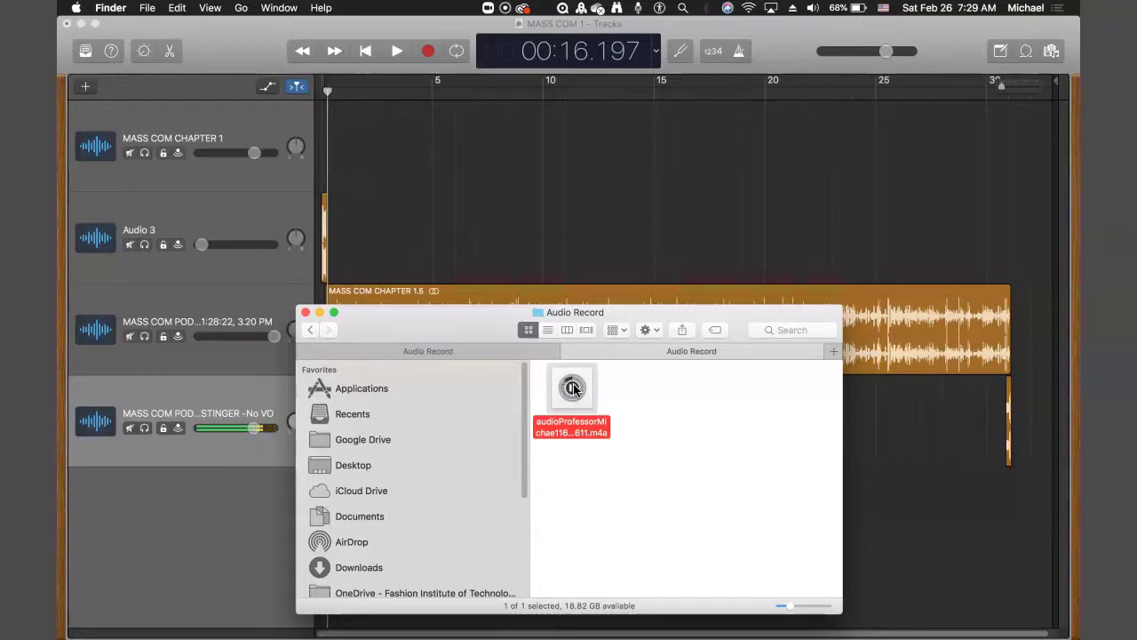
{"action": "key", "text": "space"}
{"action": "left_click", "coordinate": [353, 100]}
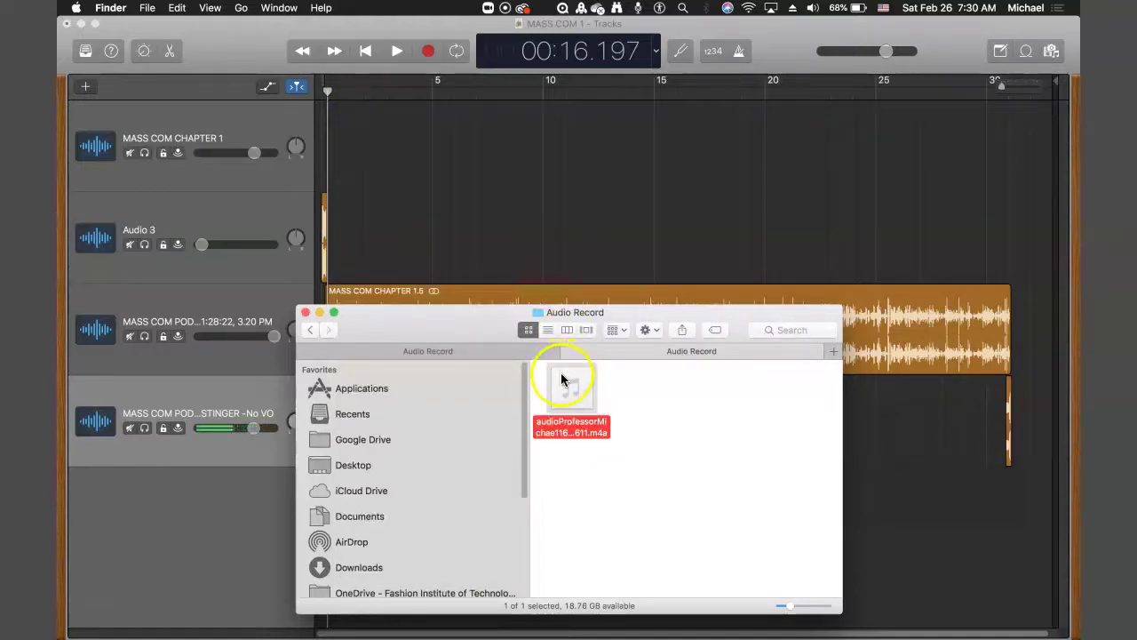
Drag the m4a audio file onto GarageBand's top track
{"action": "left_click", "coordinate": [571, 389]}
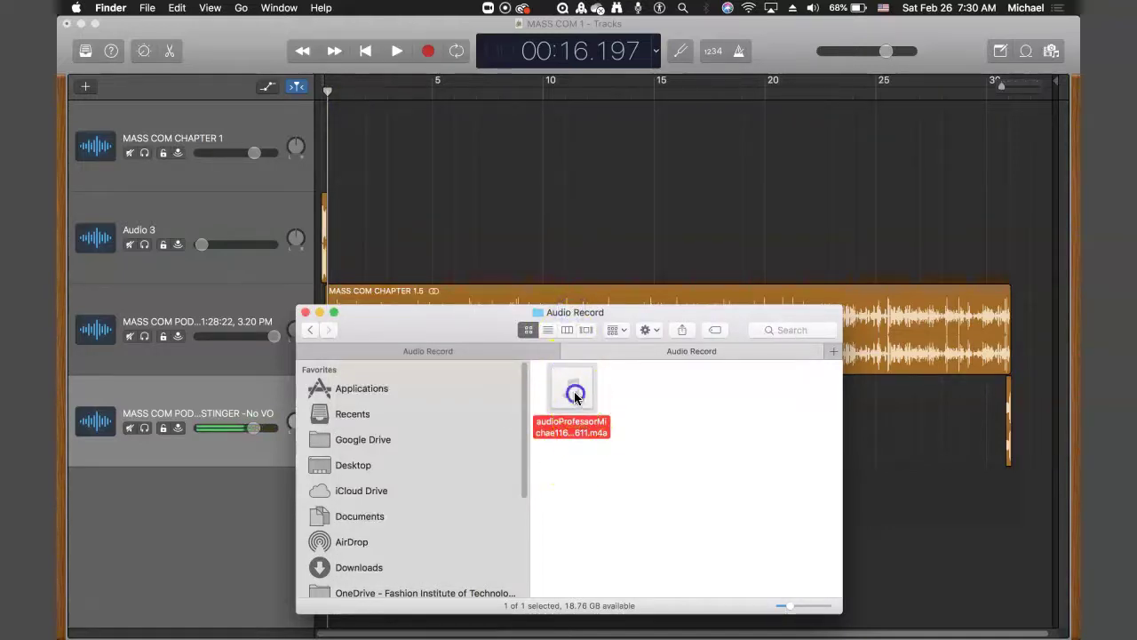
{"action": "left_click_drag", "start_coordinate": [571, 390], "coordinate": [602, 246]}
{"action": "left_click_drag", "start_coordinate": [568, 391], "coordinate": [529, 147]}
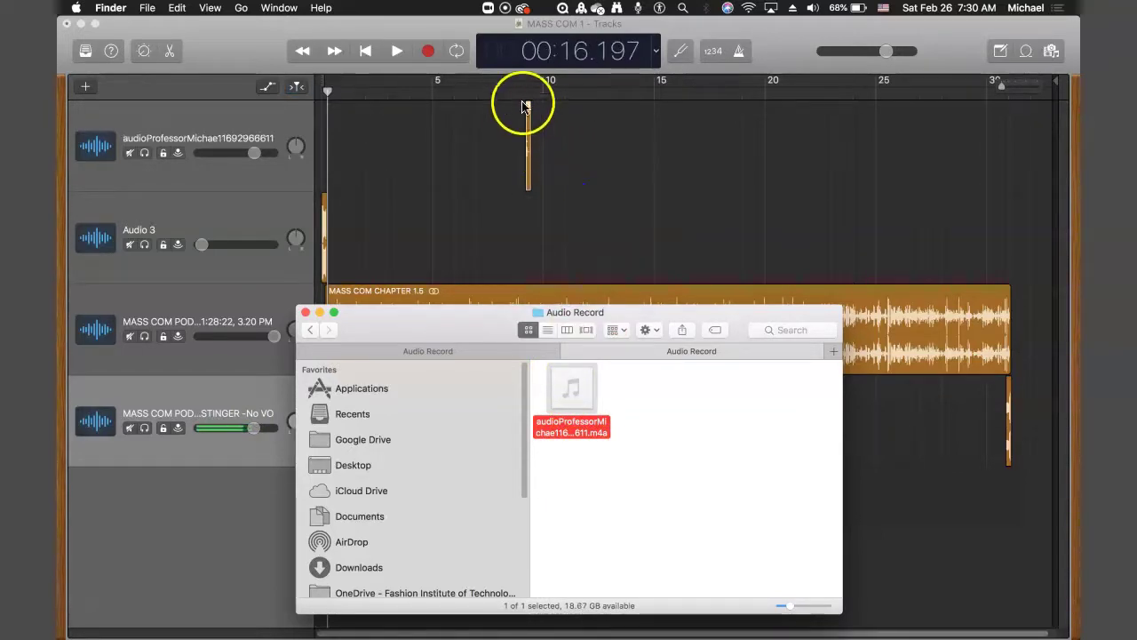
Delete the STINGER -No VO track with its regions, then select the imported audio track
{"action": "left_click", "coordinate": [530, 131]}
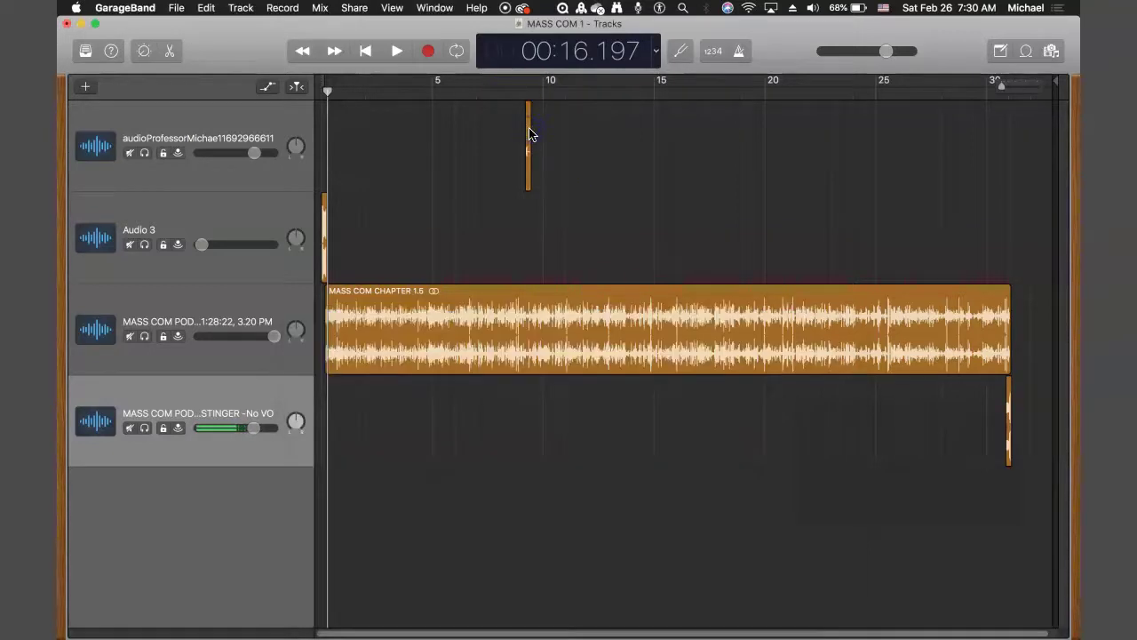
{"action": "key", "text": "super+BackSpace"}
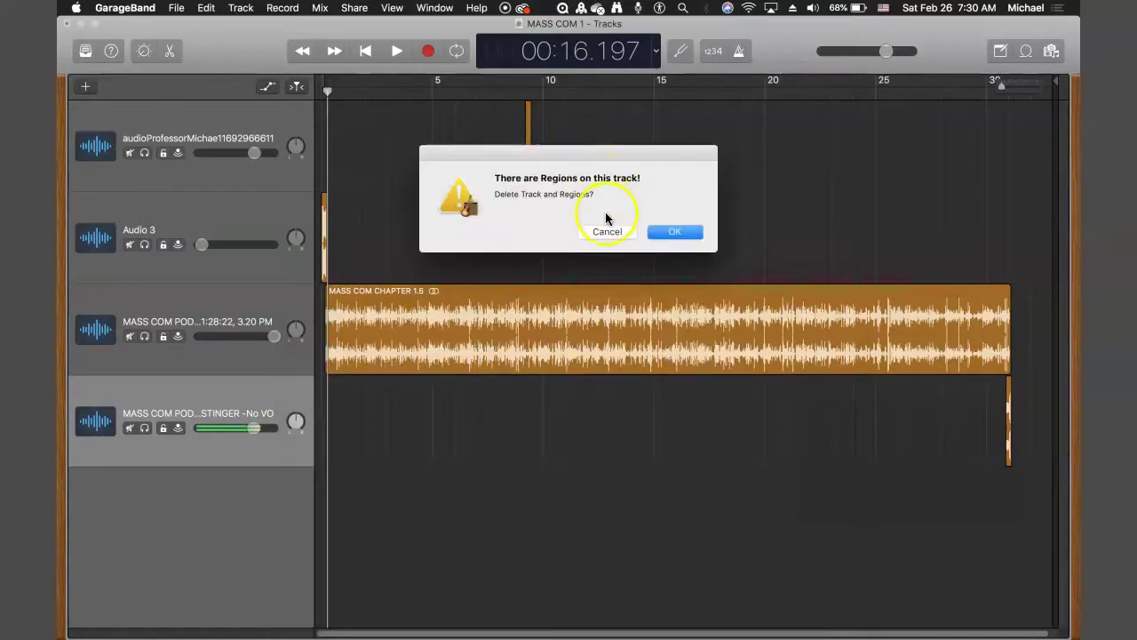
{"action": "left_click", "coordinate": [662, 232]}
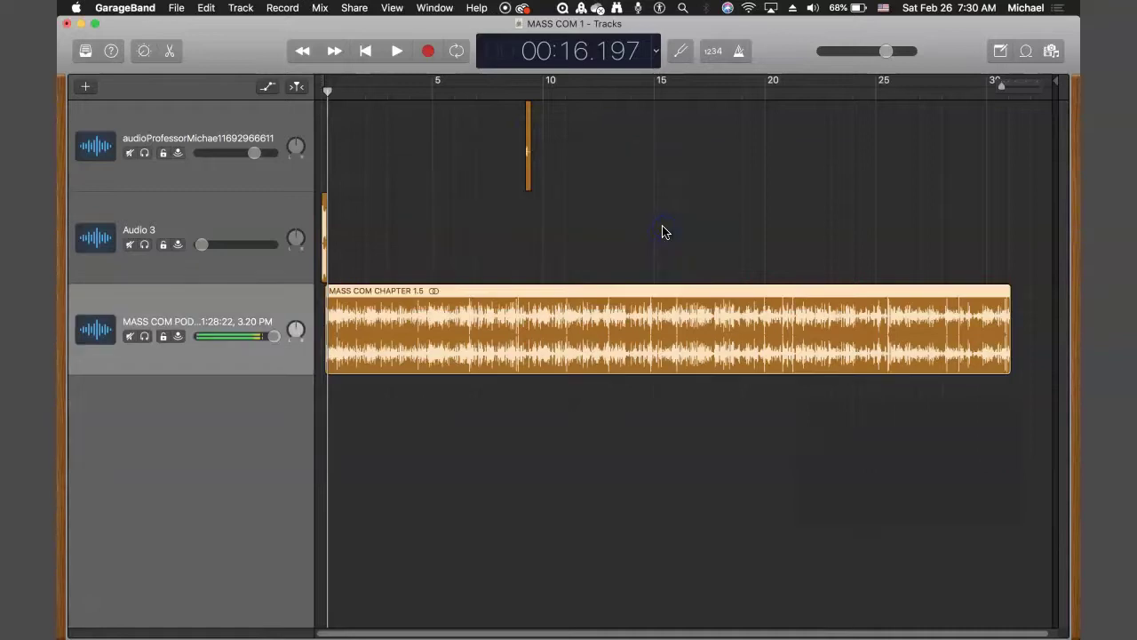
{"action": "left_click", "coordinate": [538, 150]}
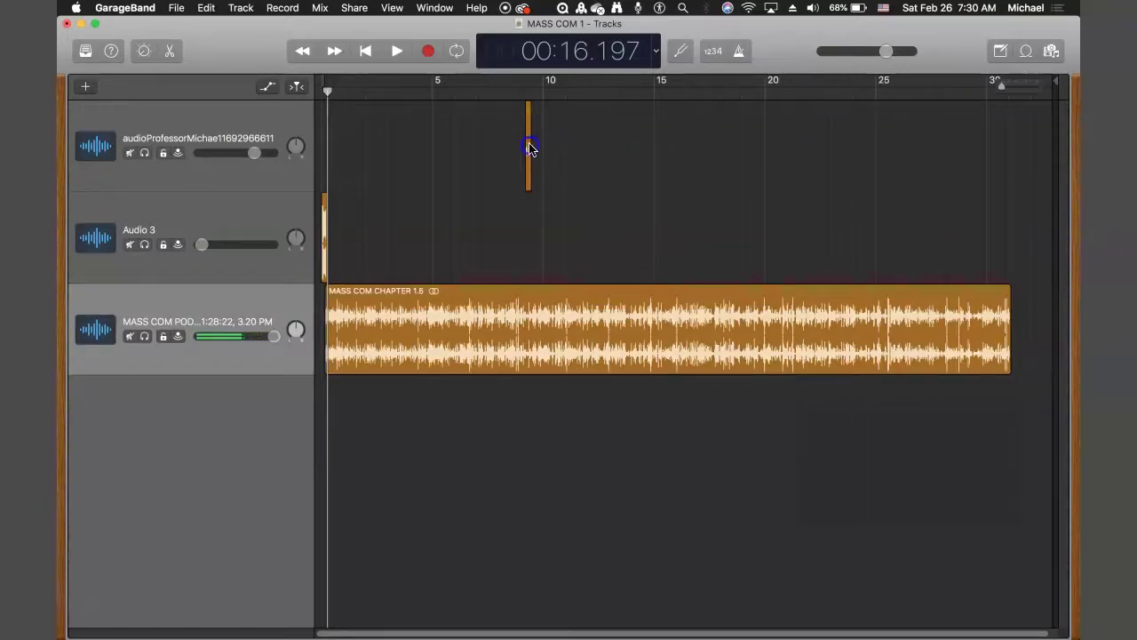
{"action": "left_click", "coordinate": [527, 149]}
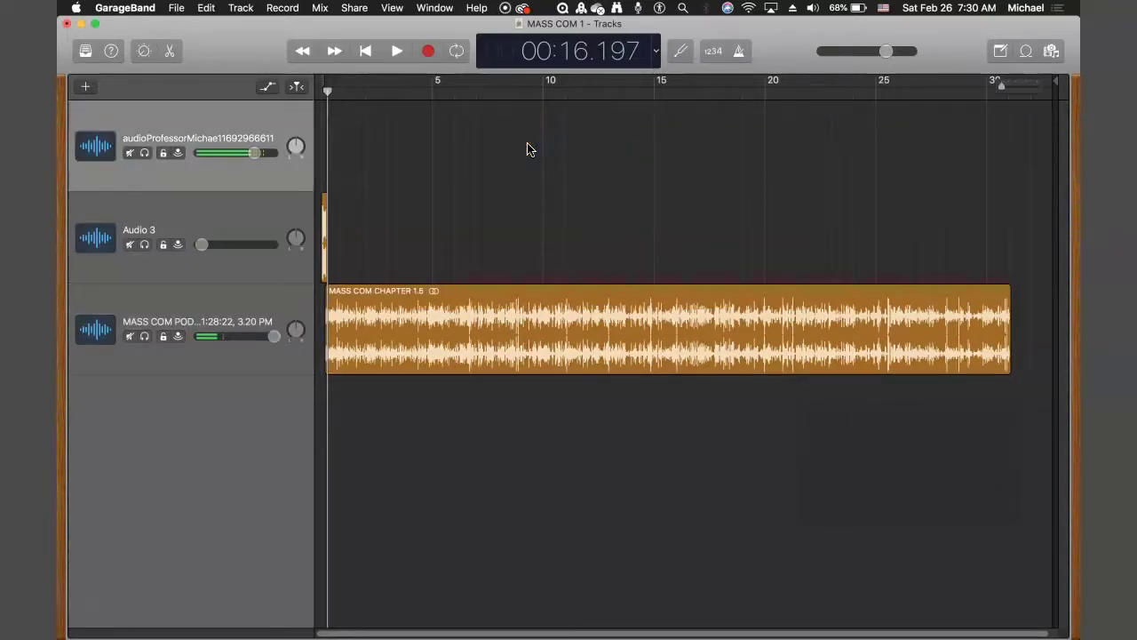